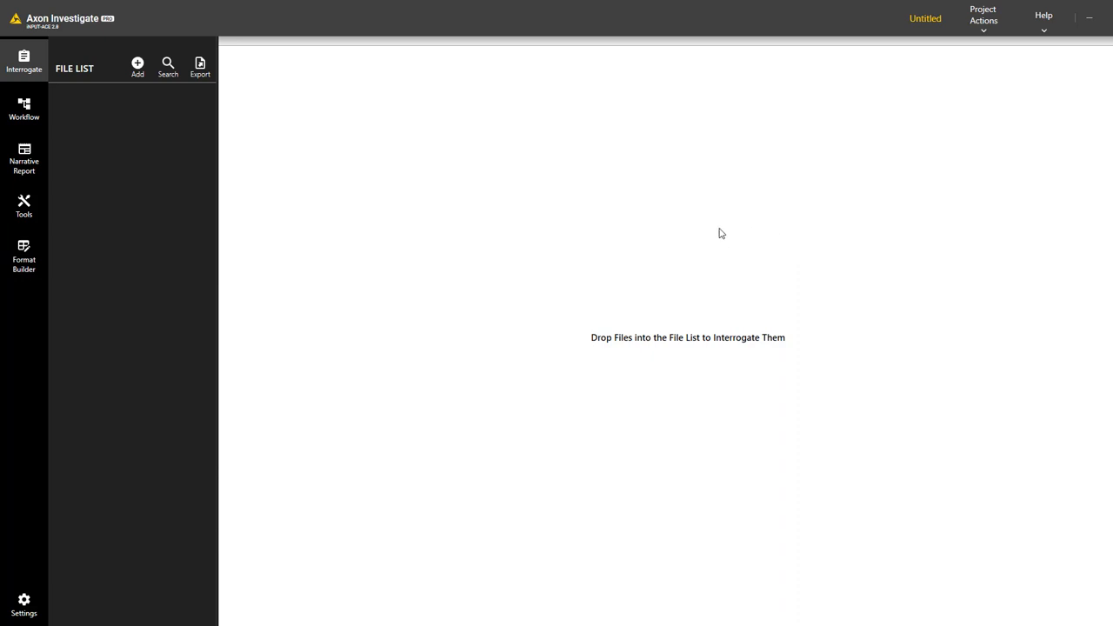
left_click(139, 73)
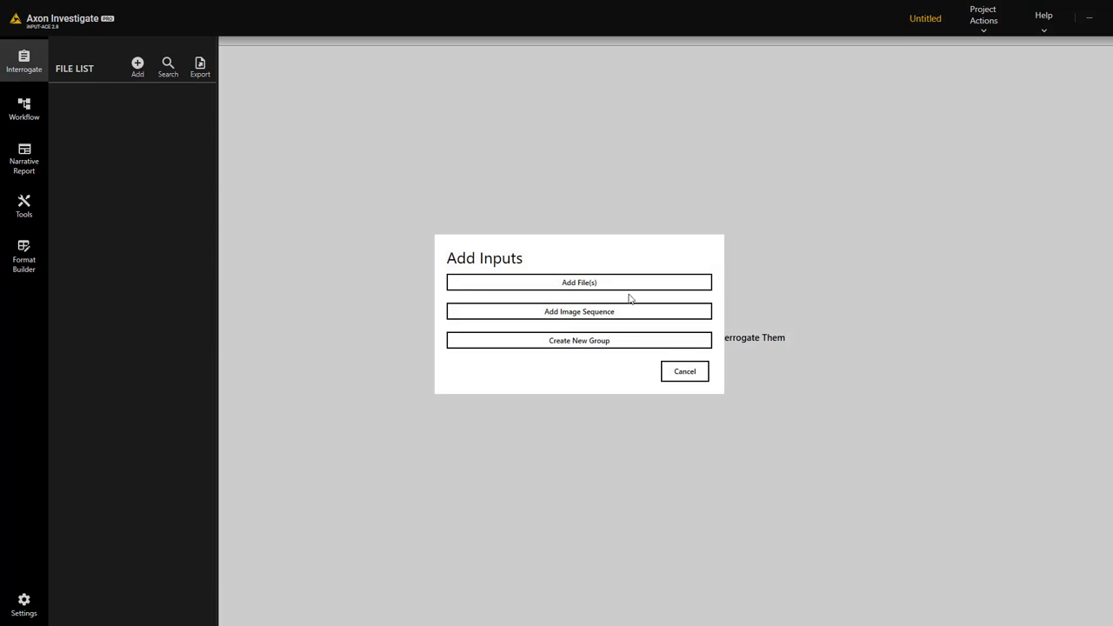
left_click(616, 288)
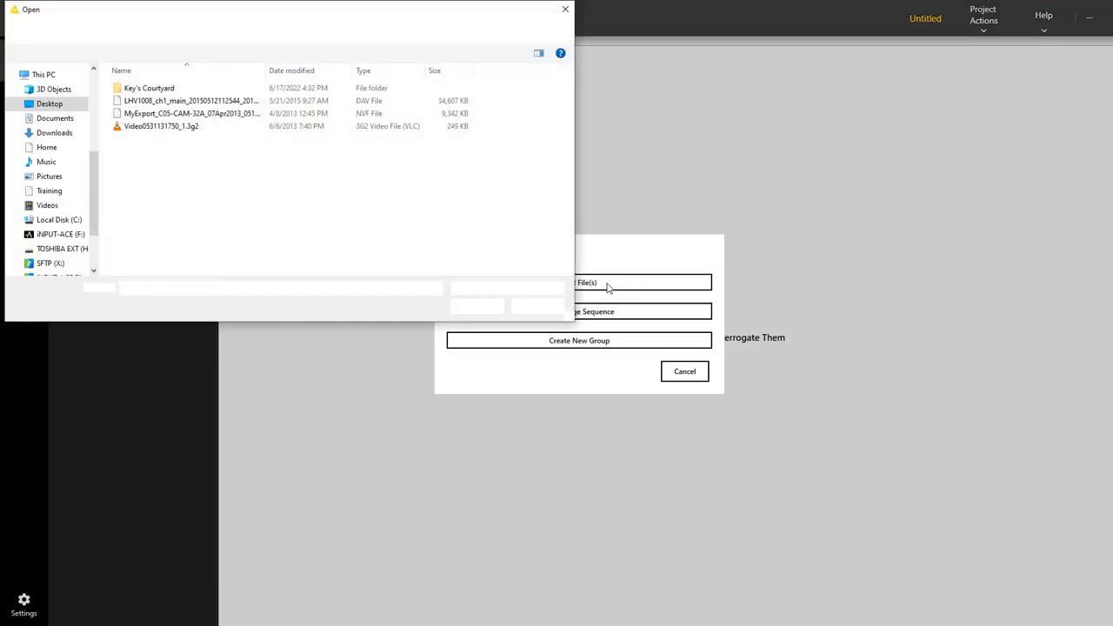
left_click(164, 128)
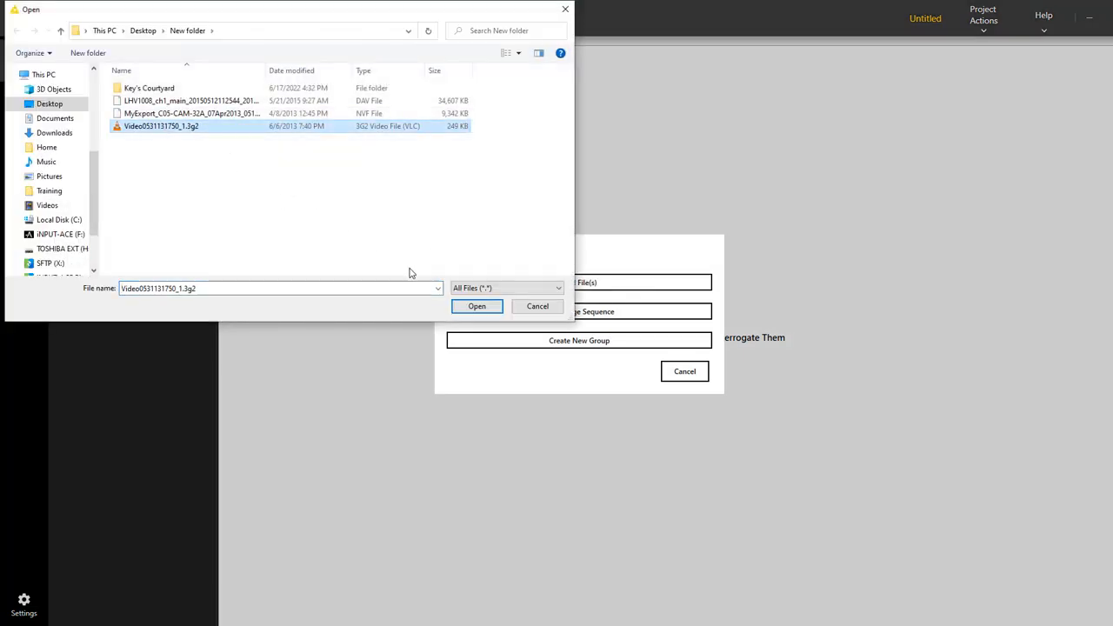
left_click(481, 310)
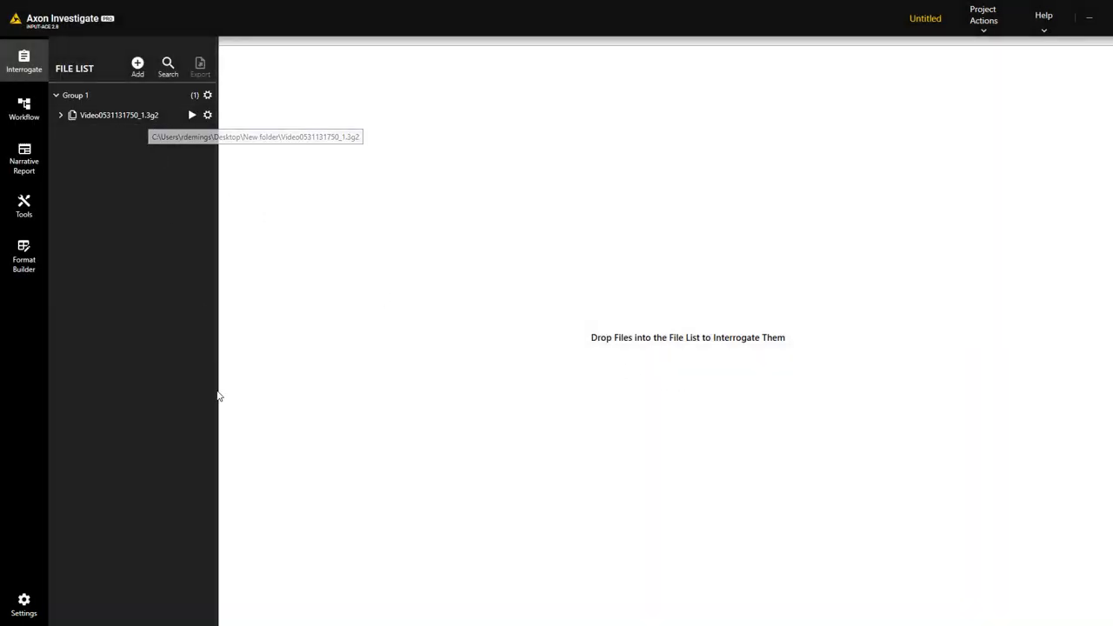
key("alt+Tab")
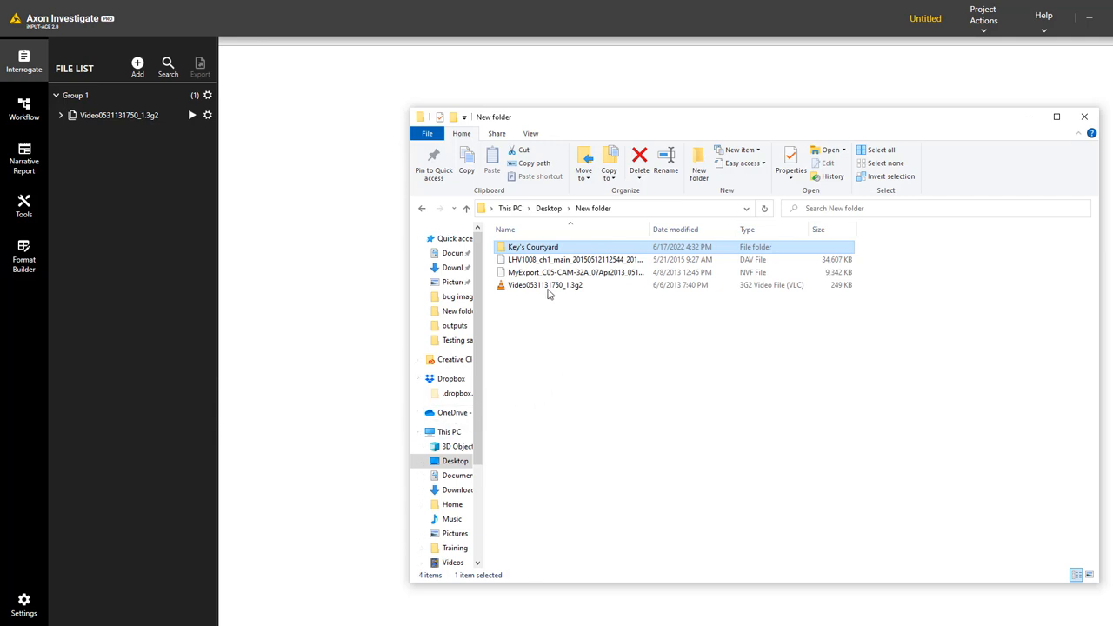
left_click(546, 263)
left_click(547, 288, "shift")
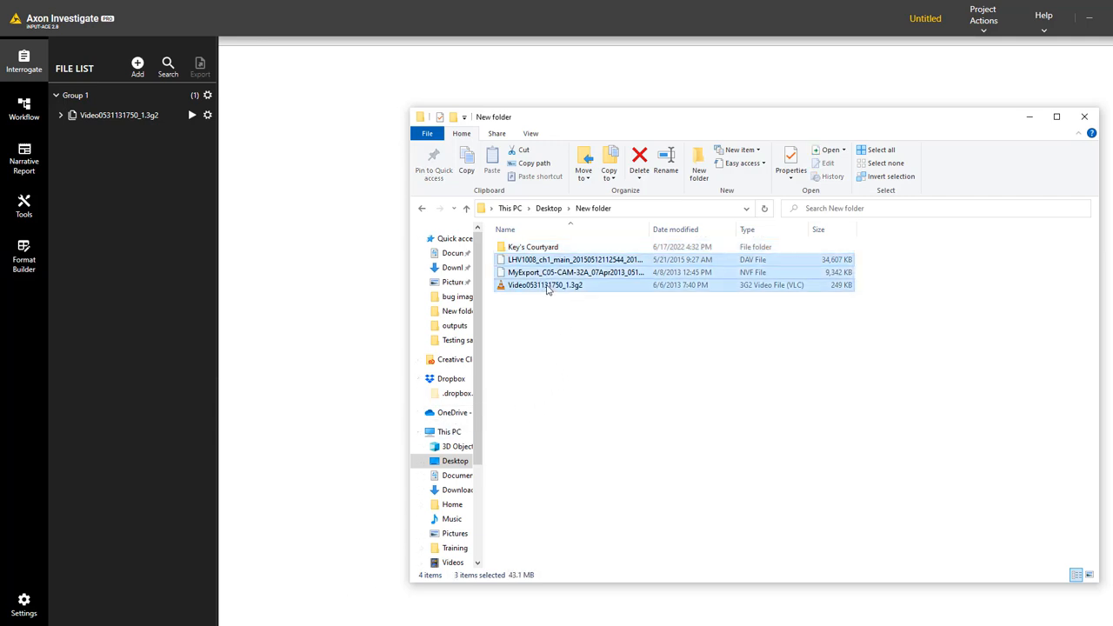
left_click_drag(552, 279, 148, 283)
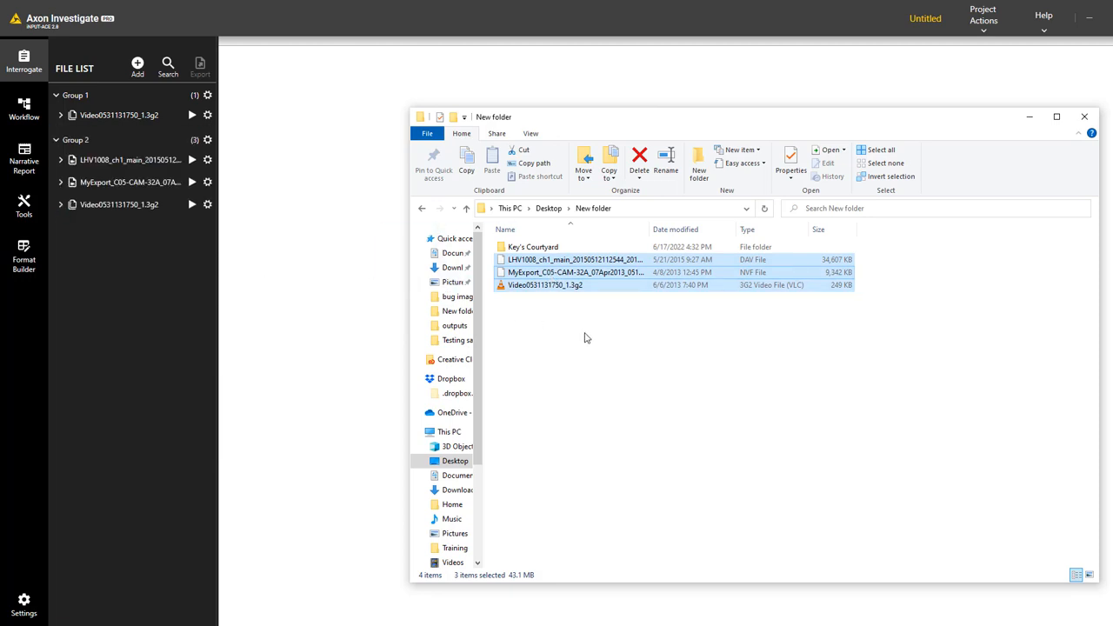
Add the Key's Courtyard folder as a four-clip group and load LHV1008 into the player
double_click(533, 247)
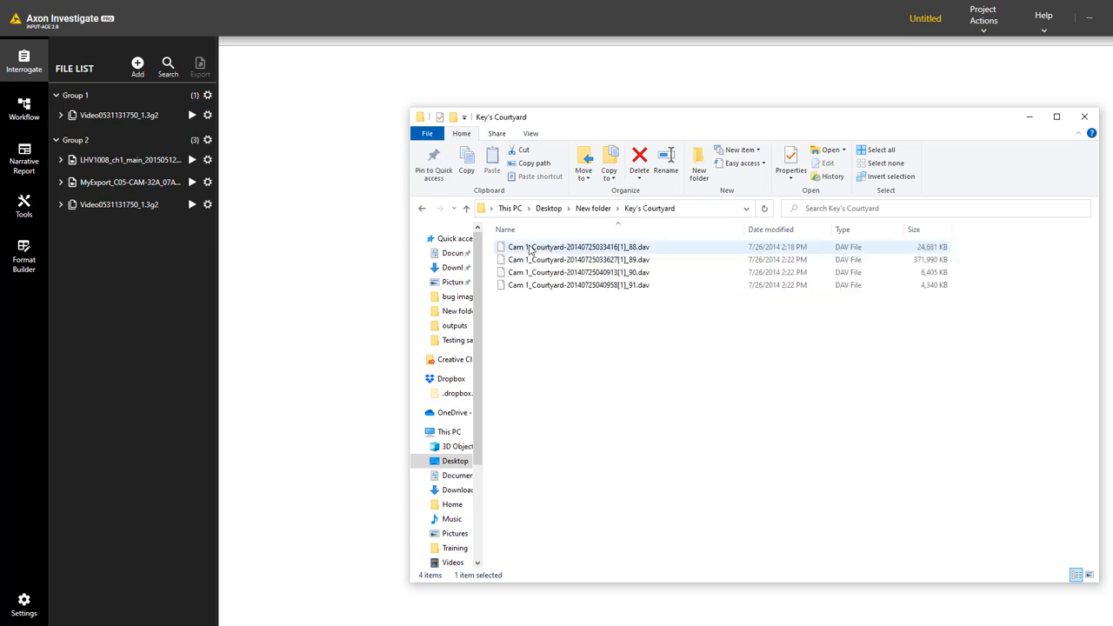
left_click(467, 209)
left_click_drag(530, 252, 146, 304)
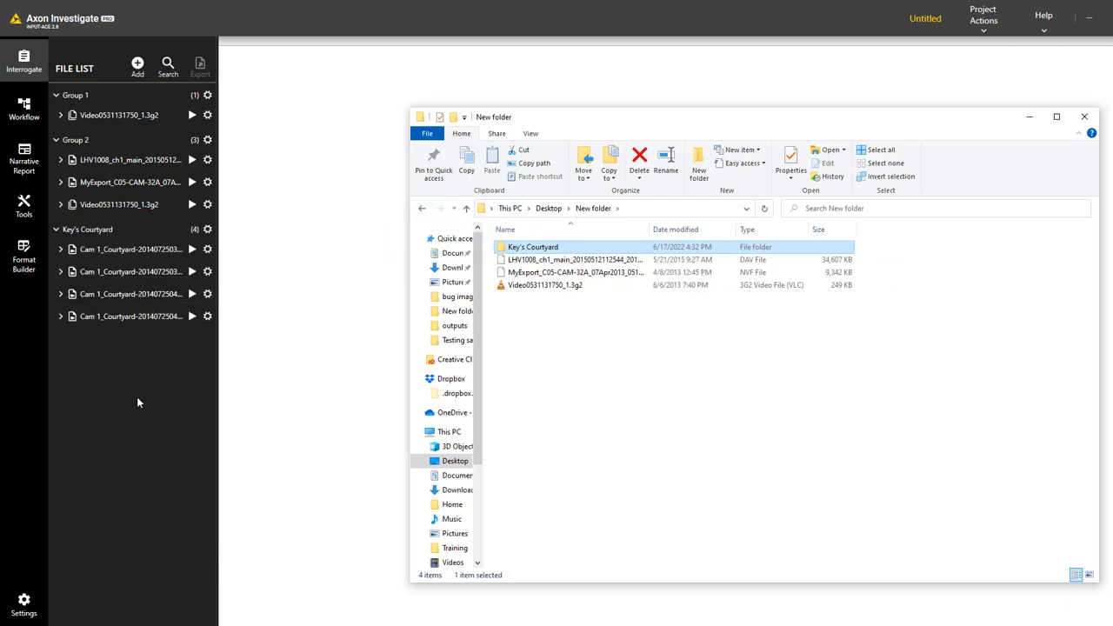
left_click(192, 162)
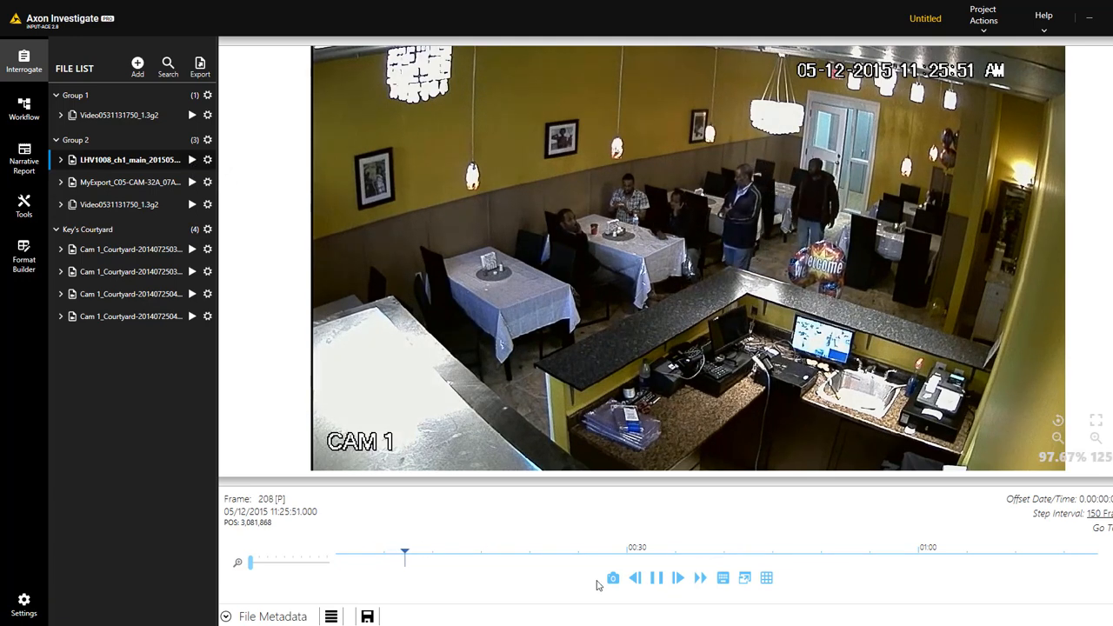
Scrub LHV1008 forward to about 0:30, frame 1031 at 11:26:18
left_click_drag(415, 553, 671, 553)
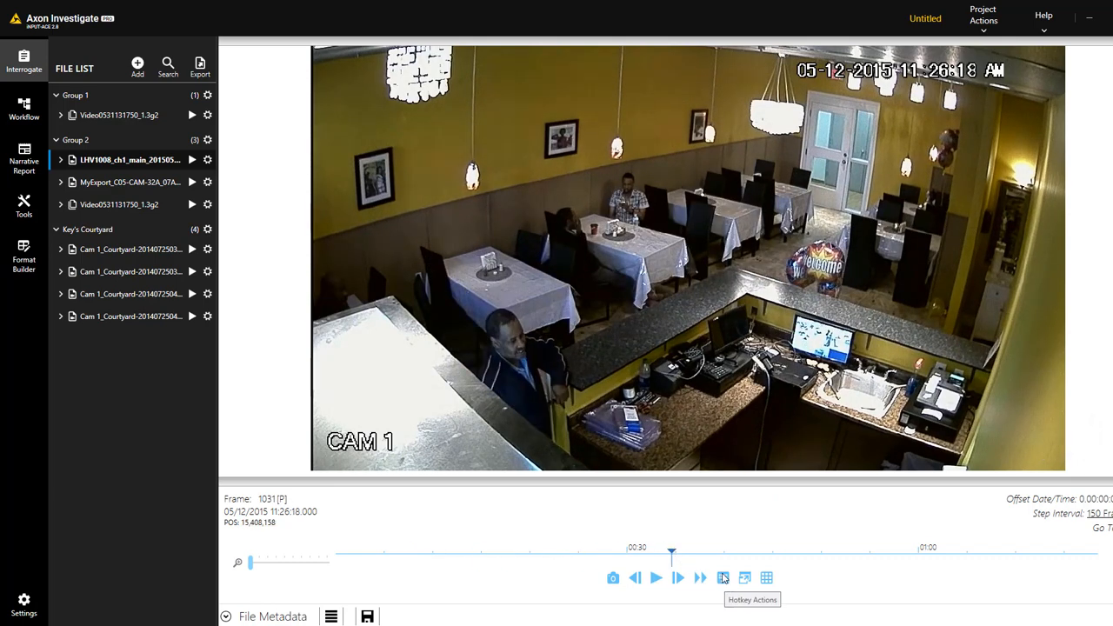
Using the Hotkey Actions shortcuts, play, pause, then reverse the footage, ending on frame 1056
left_click(722, 578)
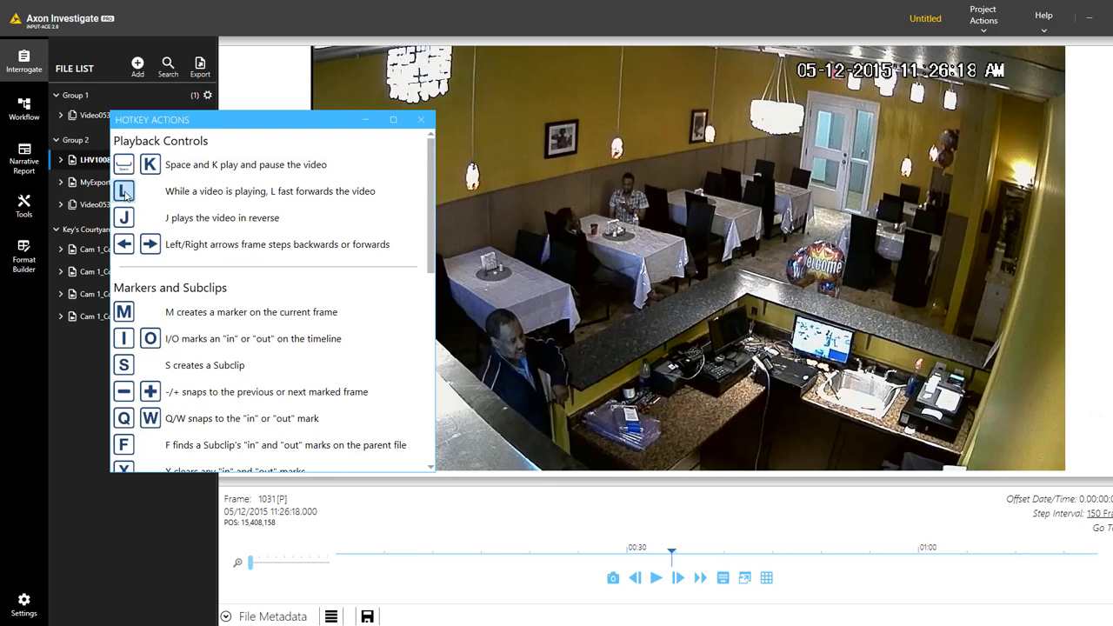
key("space")
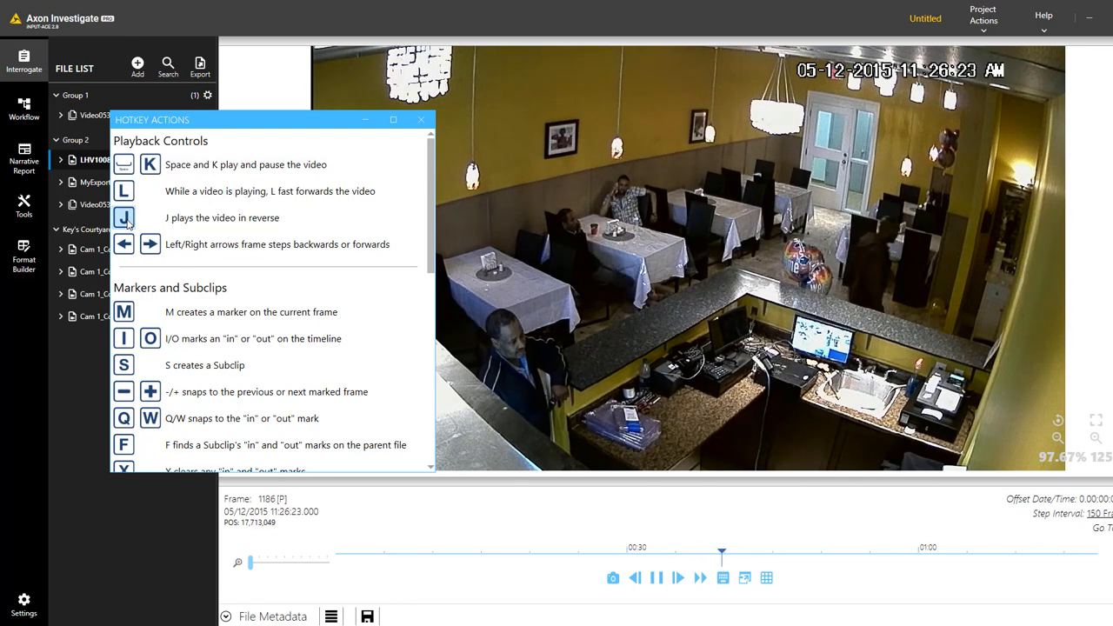
key("space")
key("j")
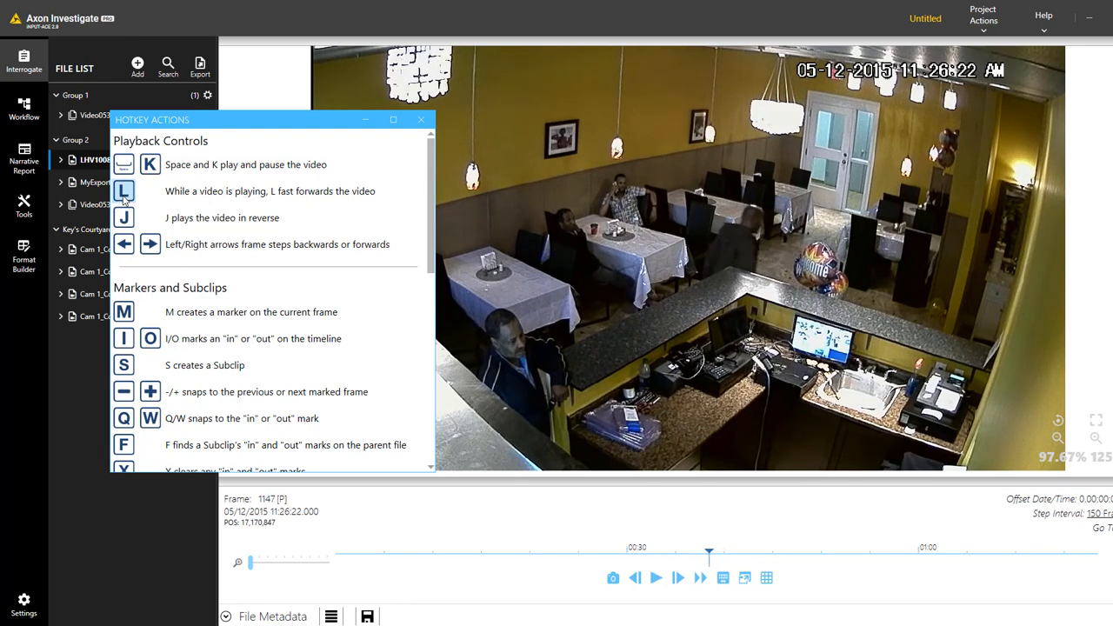
left_click(421, 120)
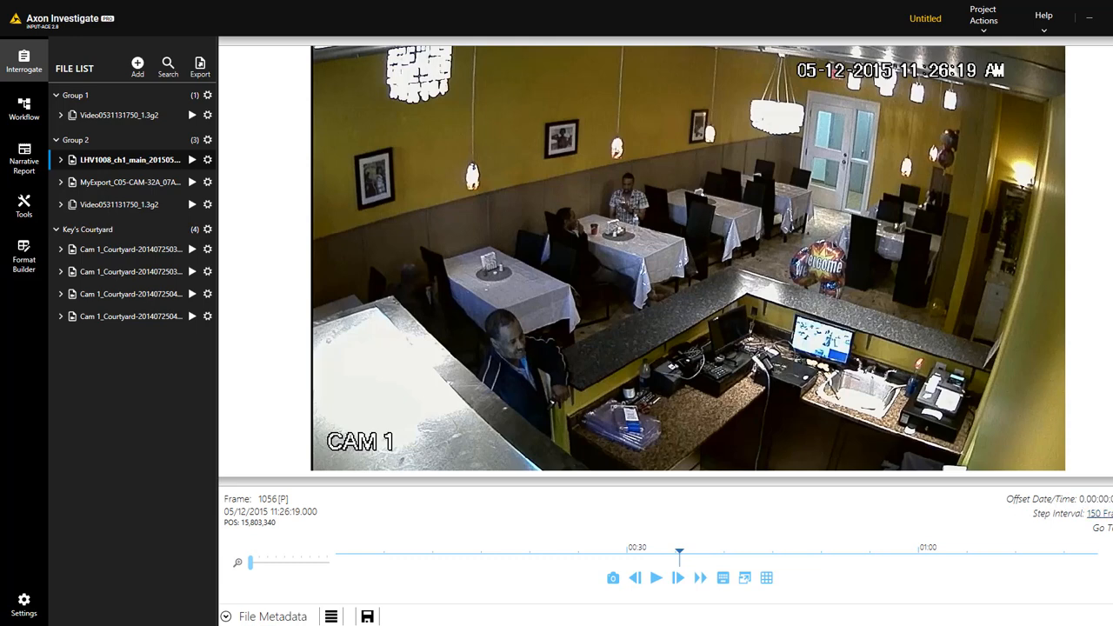
Apply a 1-hour-later offset in the Offset Calculator so frames read 12:26, then resume playback
left_click(1098, 499)
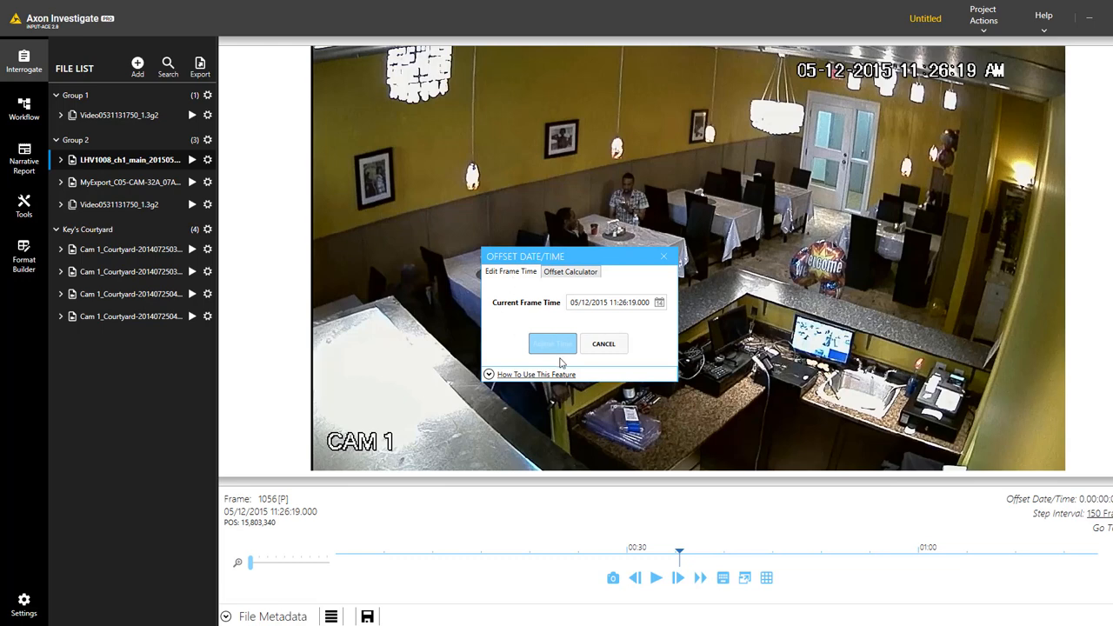
left_click(568, 272)
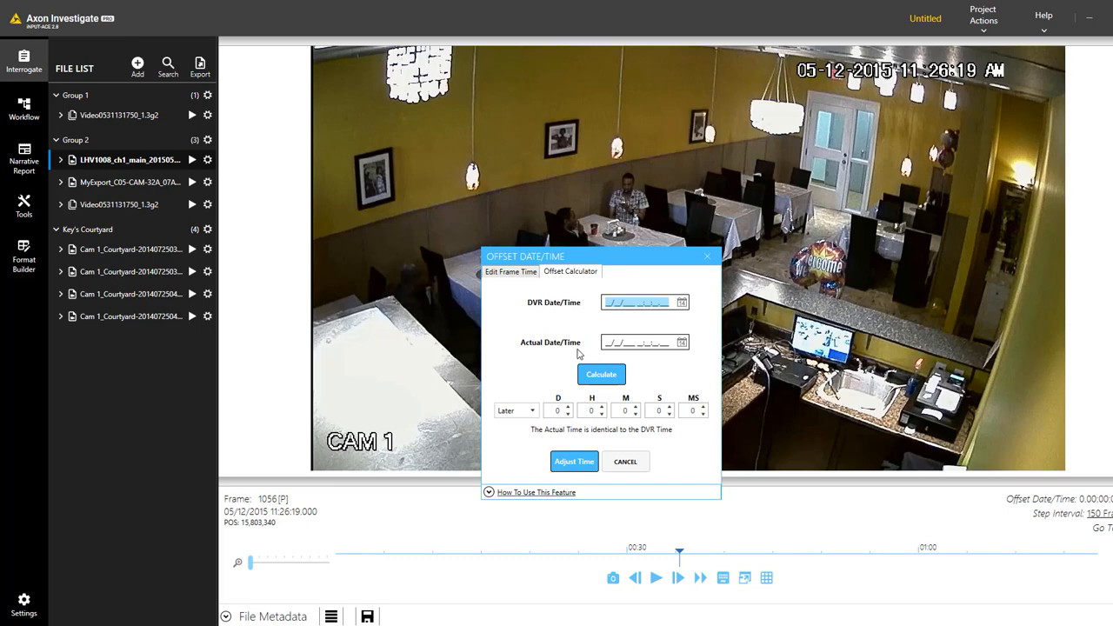
left_click(601, 408)
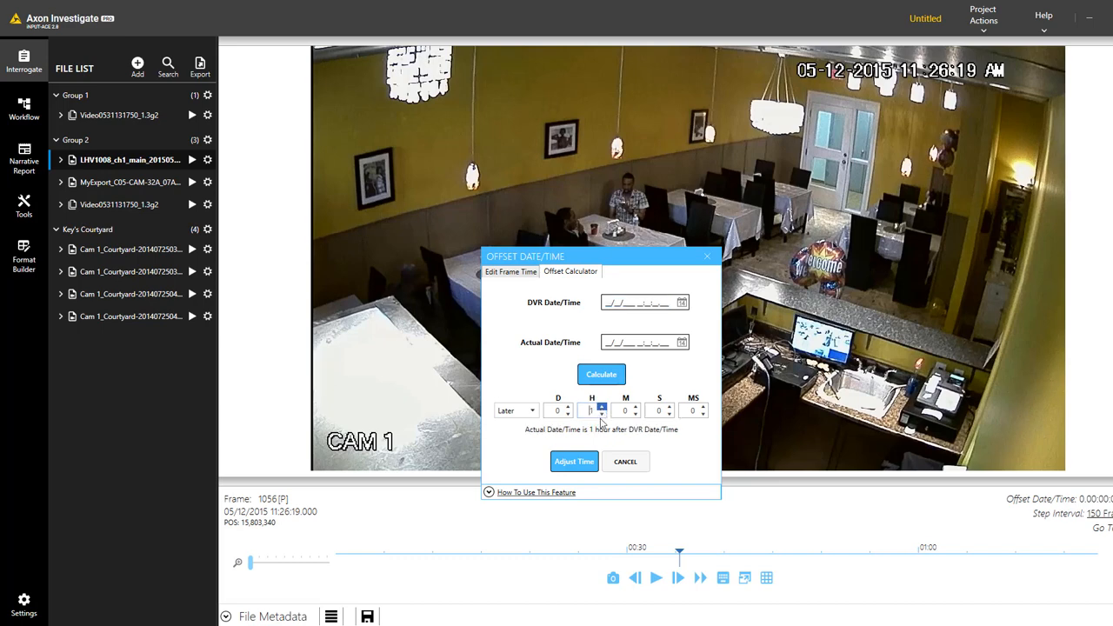
left_click(583, 468)
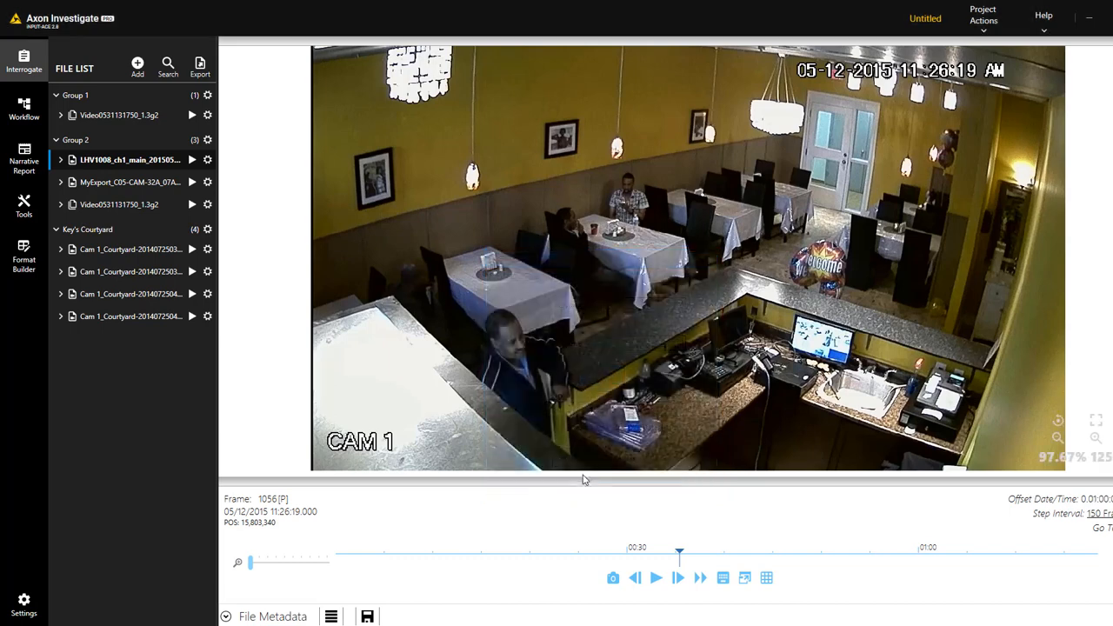
left_click(655, 577)
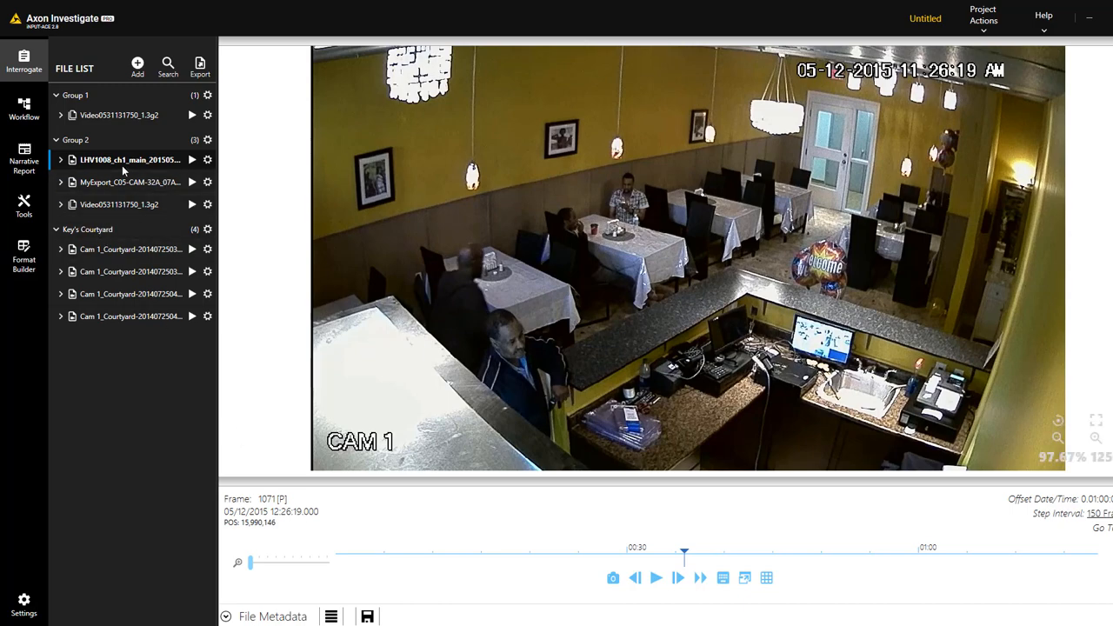
Check LHV1008's start date and offset calculator in its Settings, then close without further changes
left_click(207, 161)
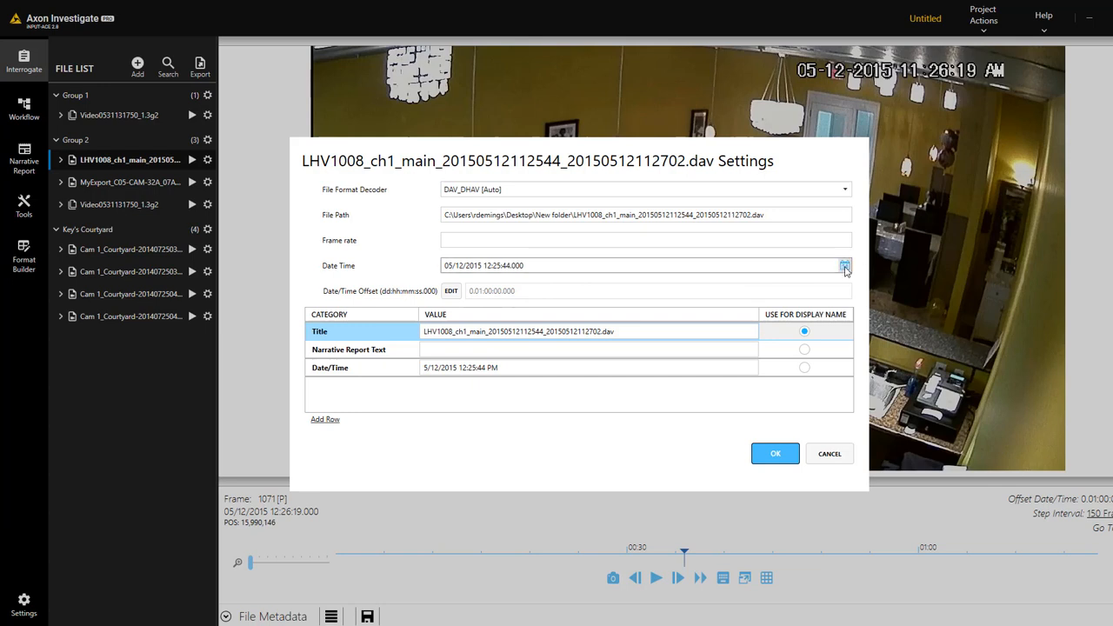
left_click(700, 267)
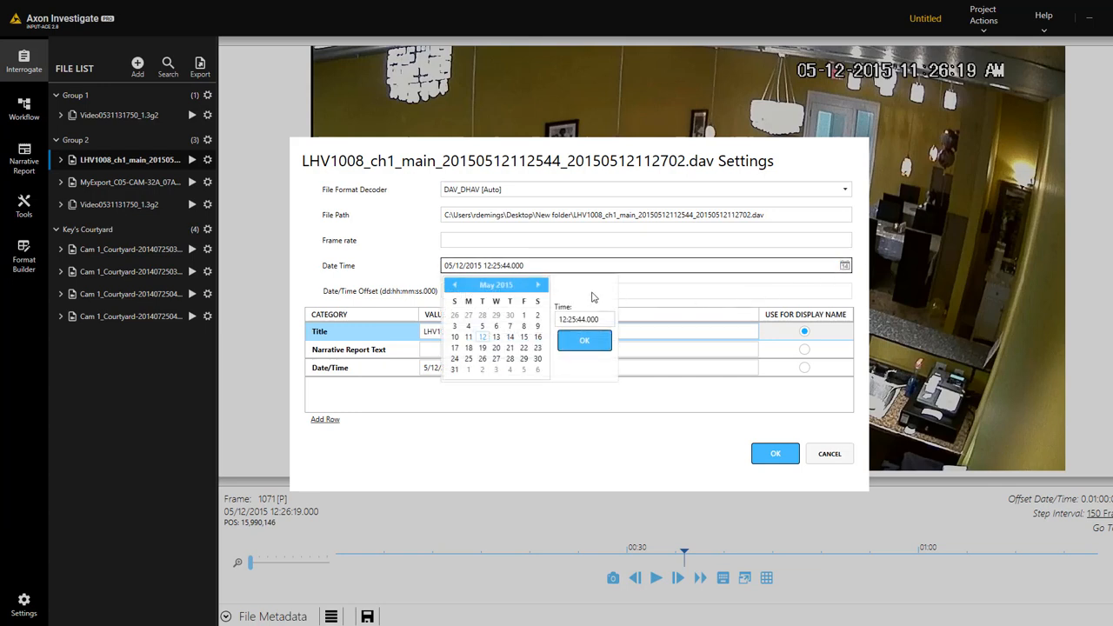
left_click(657, 294)
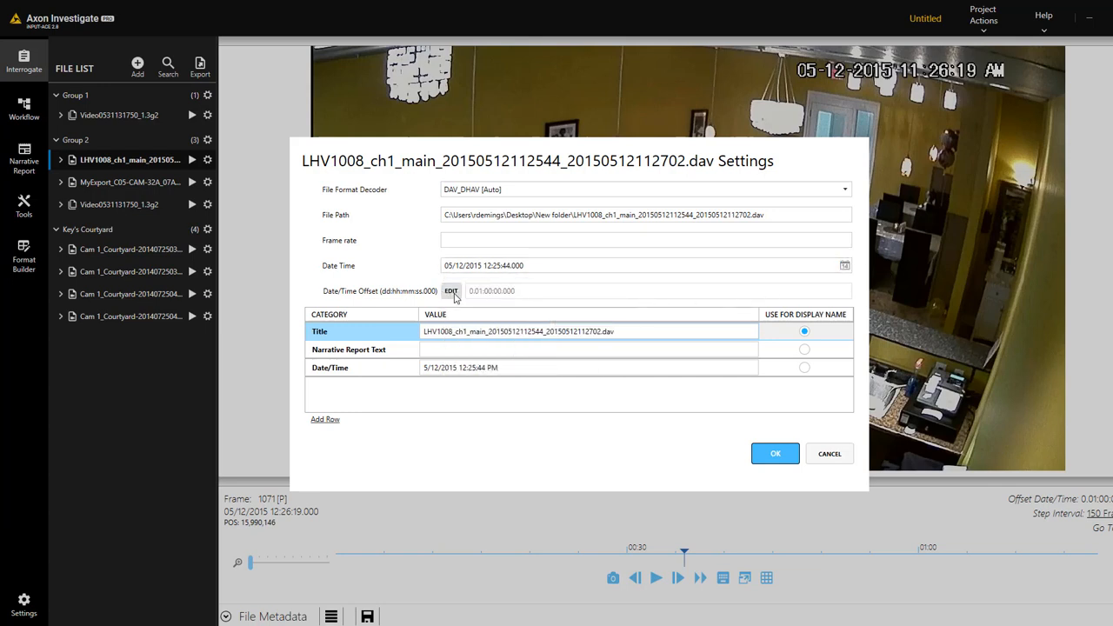
left_click(453, 294)
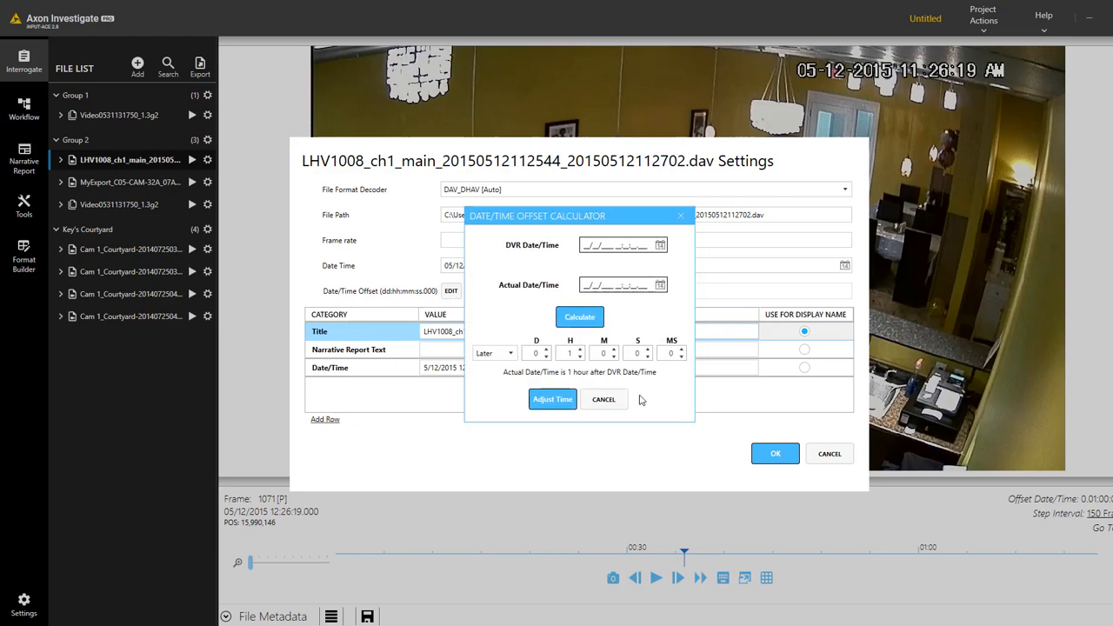
left_click(607, 402)
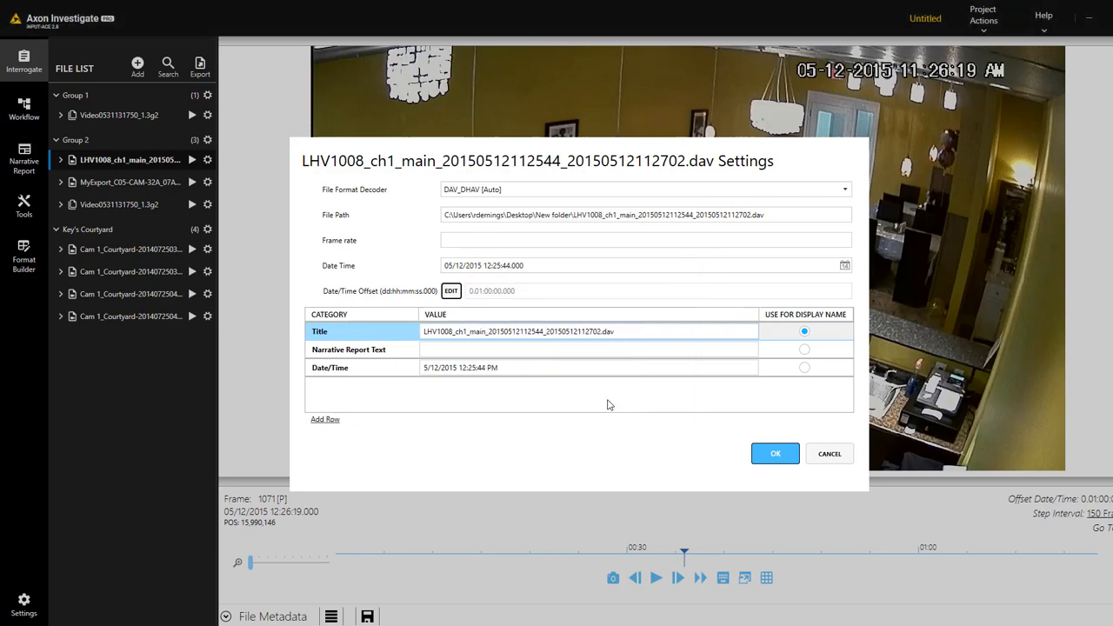
left_click(777, 454)
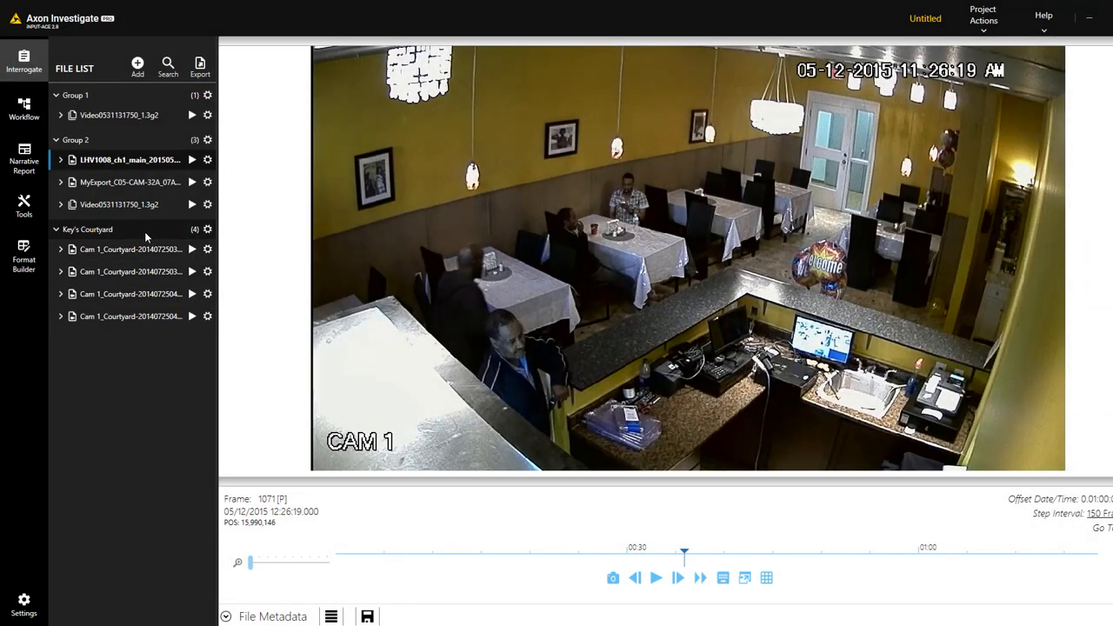
left_click(208, 229)
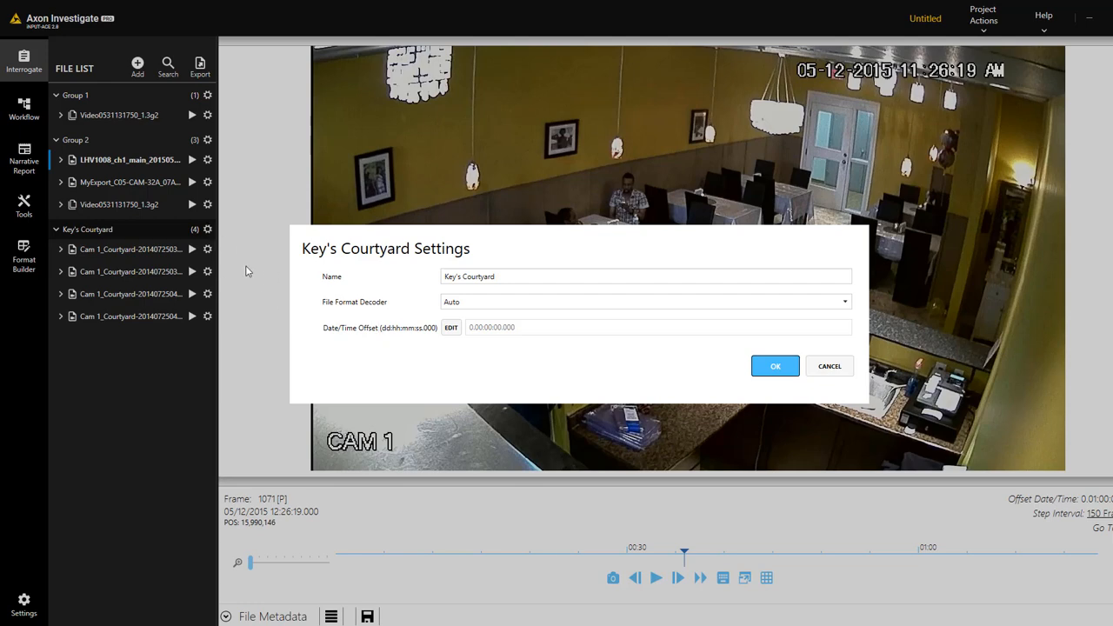
left_click(451, 327)
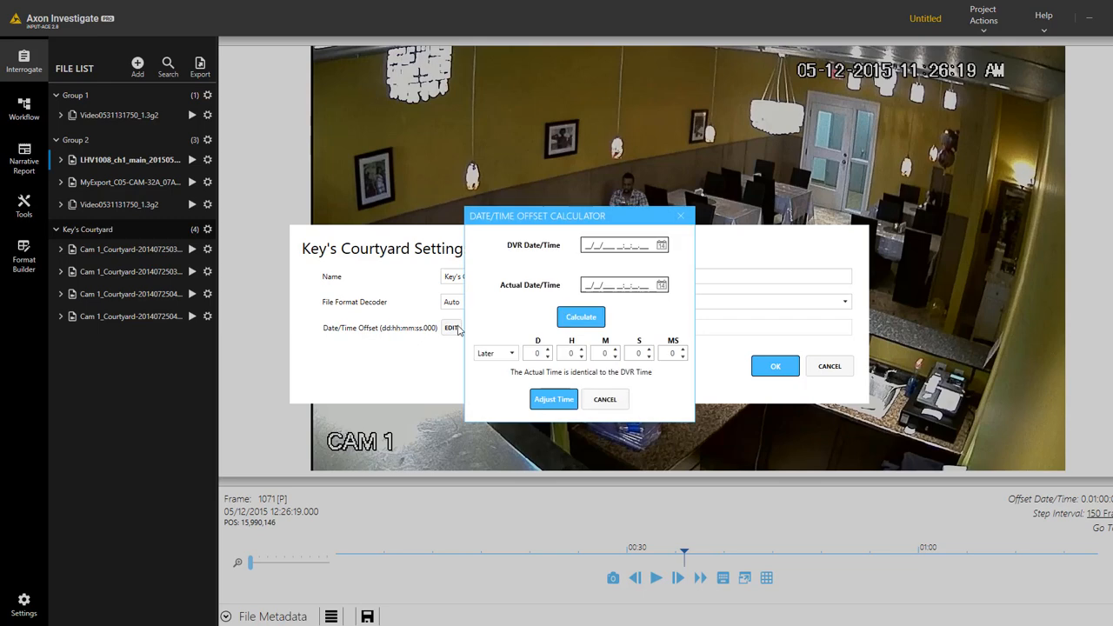
left_click(604, 400)
left_click(775, 367)
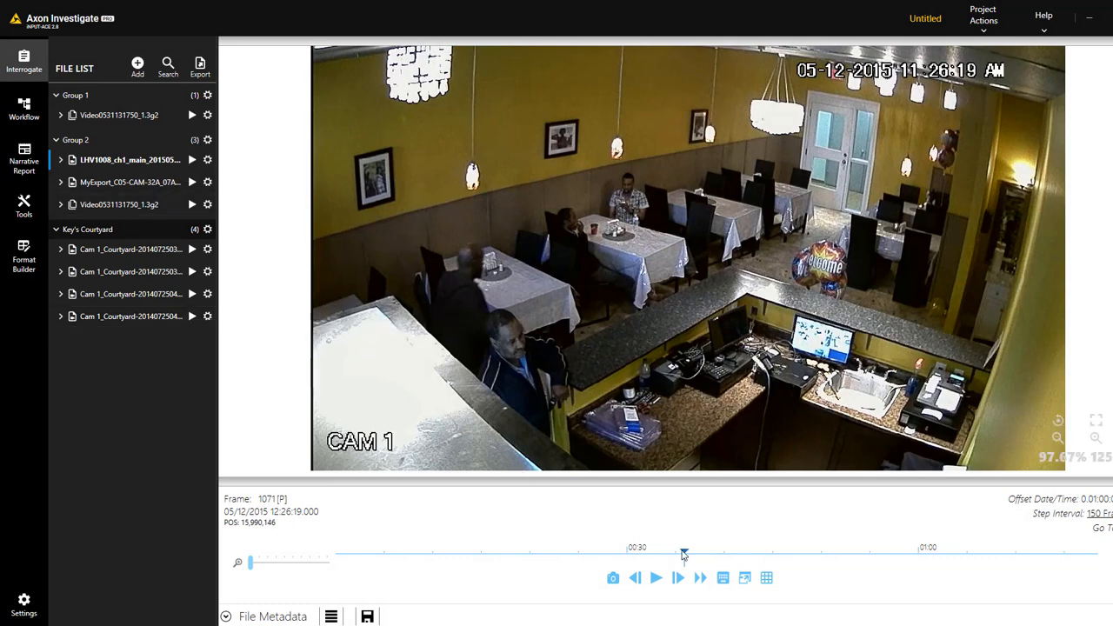
Set in and out points at 12:26:26 and 12:26:38, then start a subclip from that range
left_click_drag(684, 554, 755, 558)
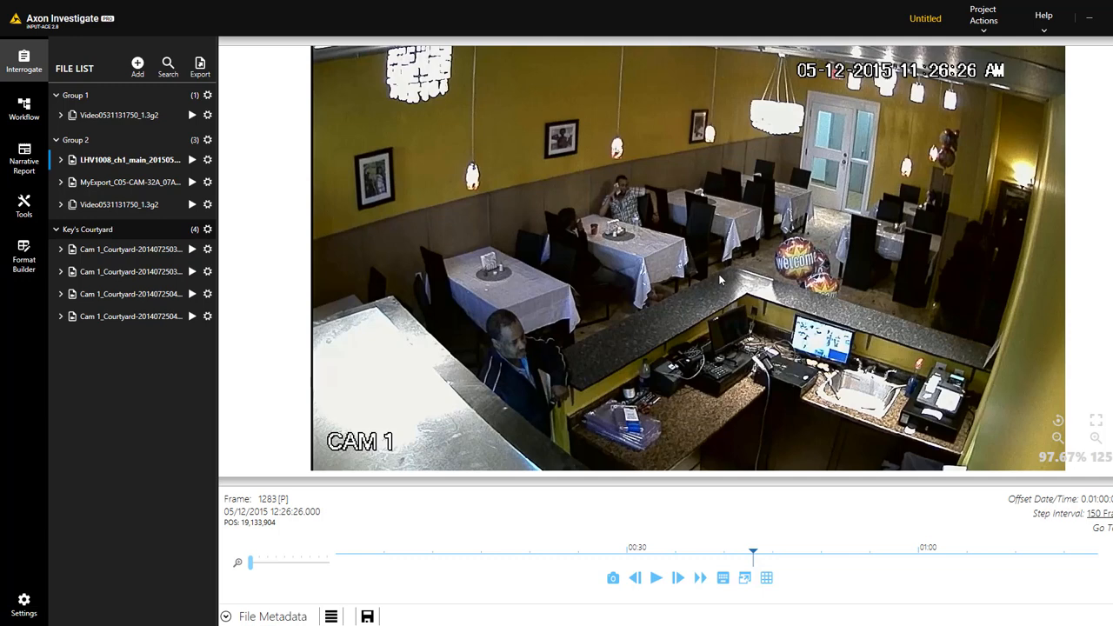
key("Left")
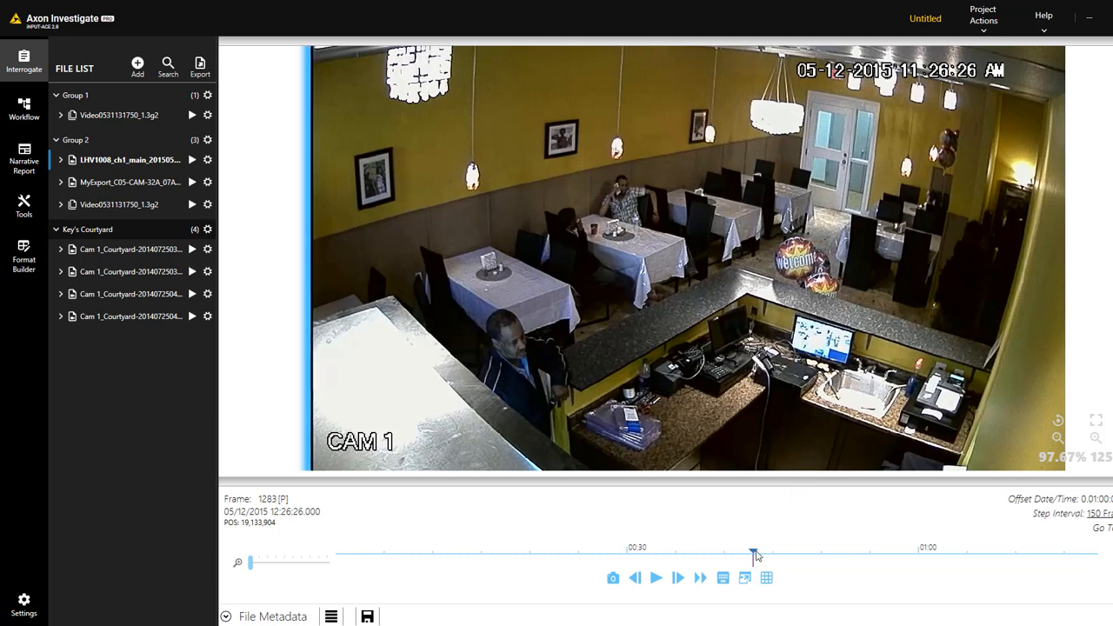
left_click_drag(756, 555, 868, 572)
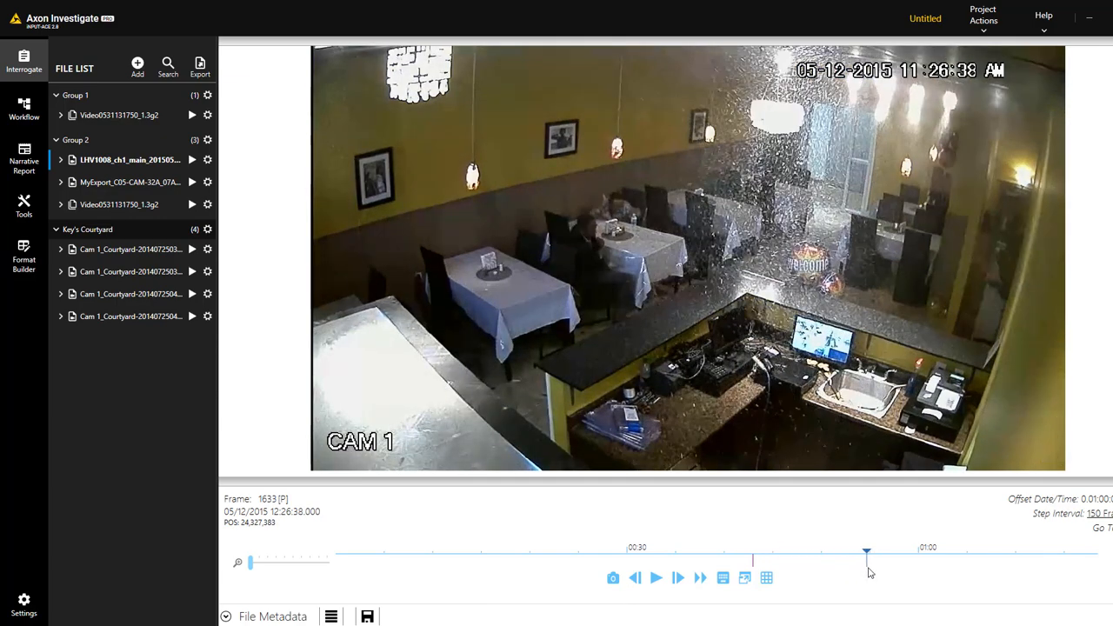
key("o")
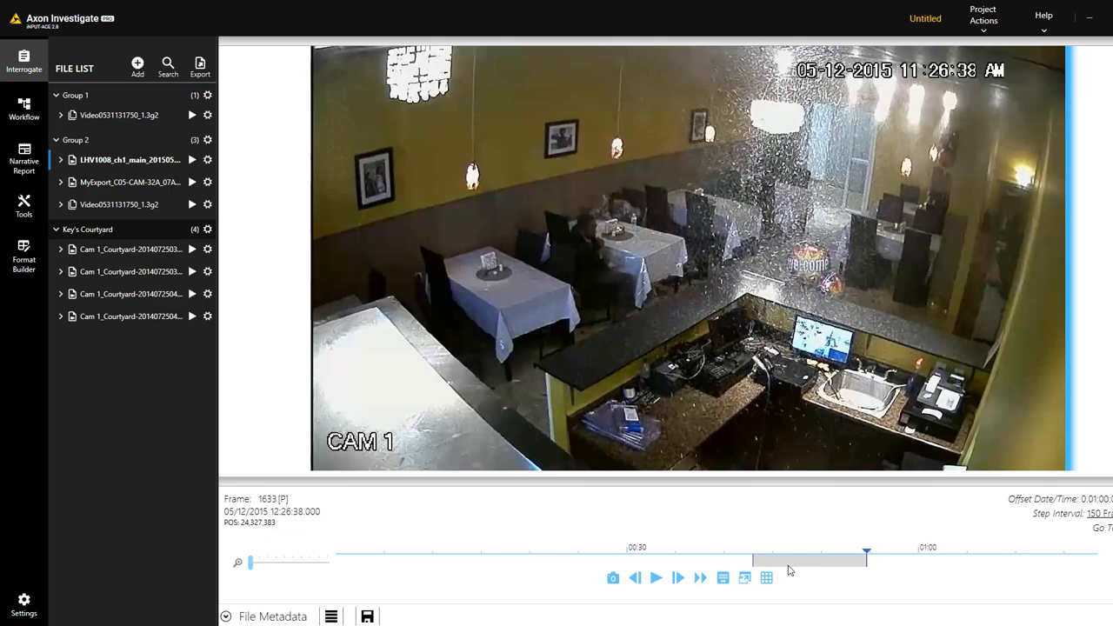
key("s")
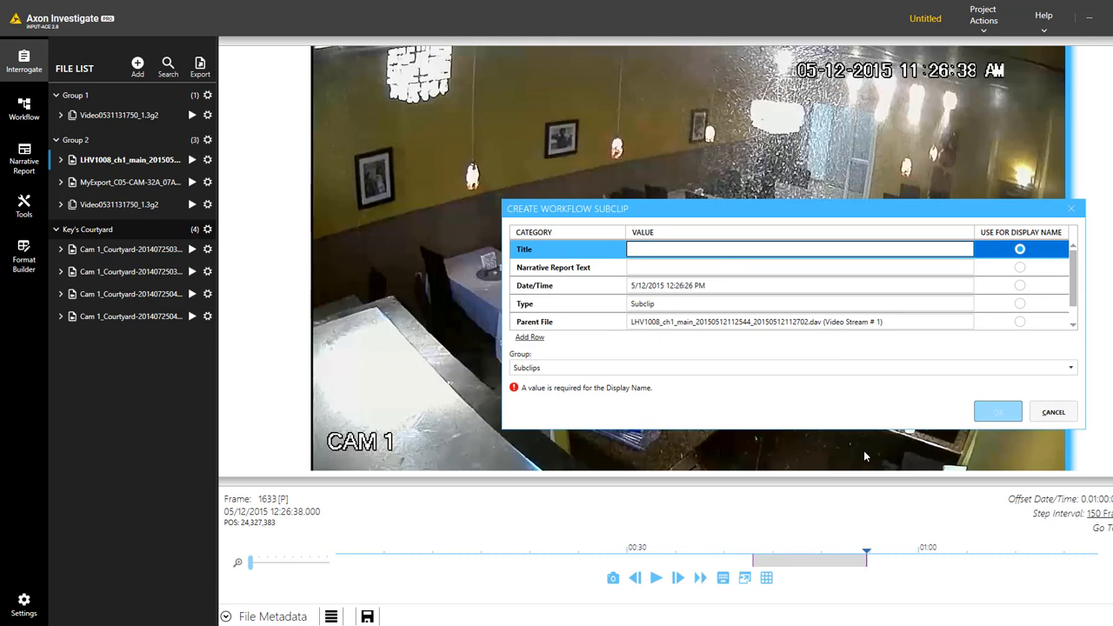
Title the subclip 'shooting incident', add a blank metadata row, and create it
type("shooting incident")
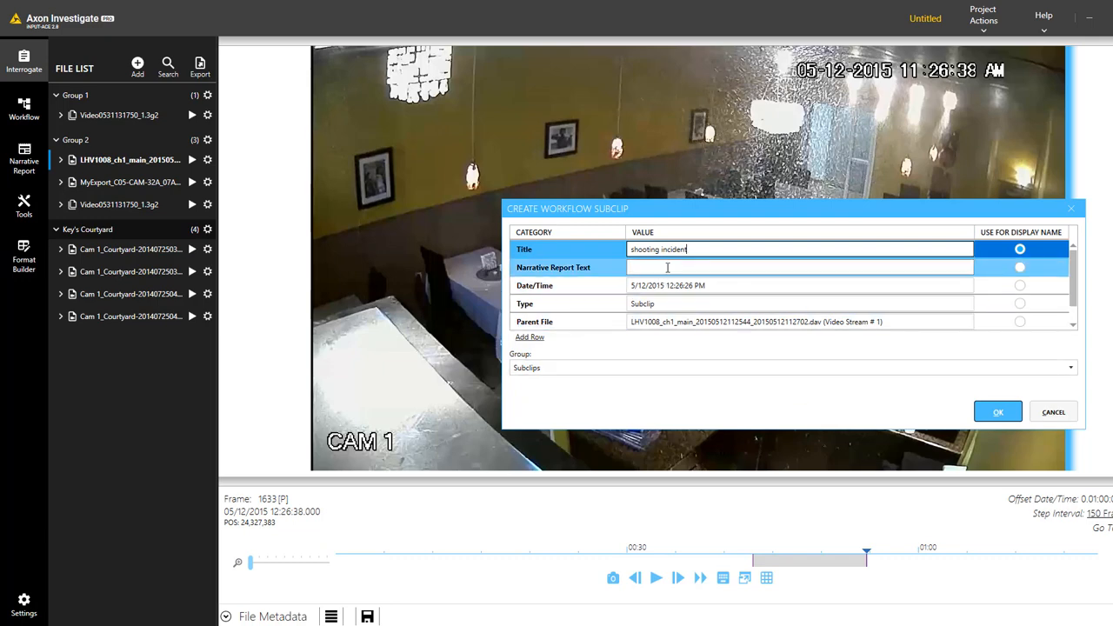
left_click(535, 340)
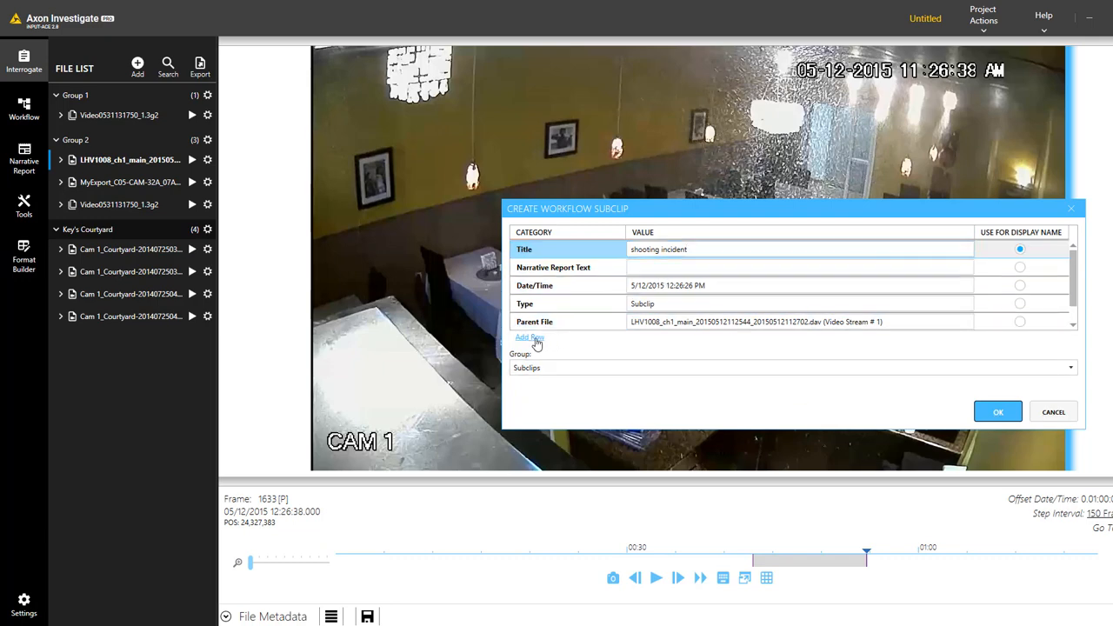
left_click(617, 308)
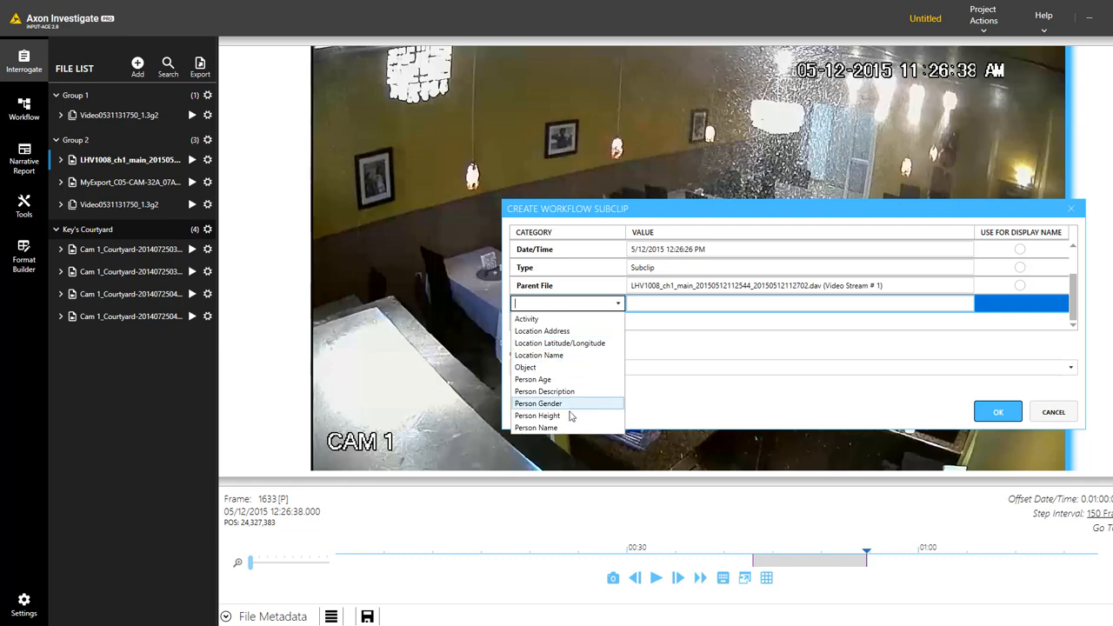
left_click(653, 351)
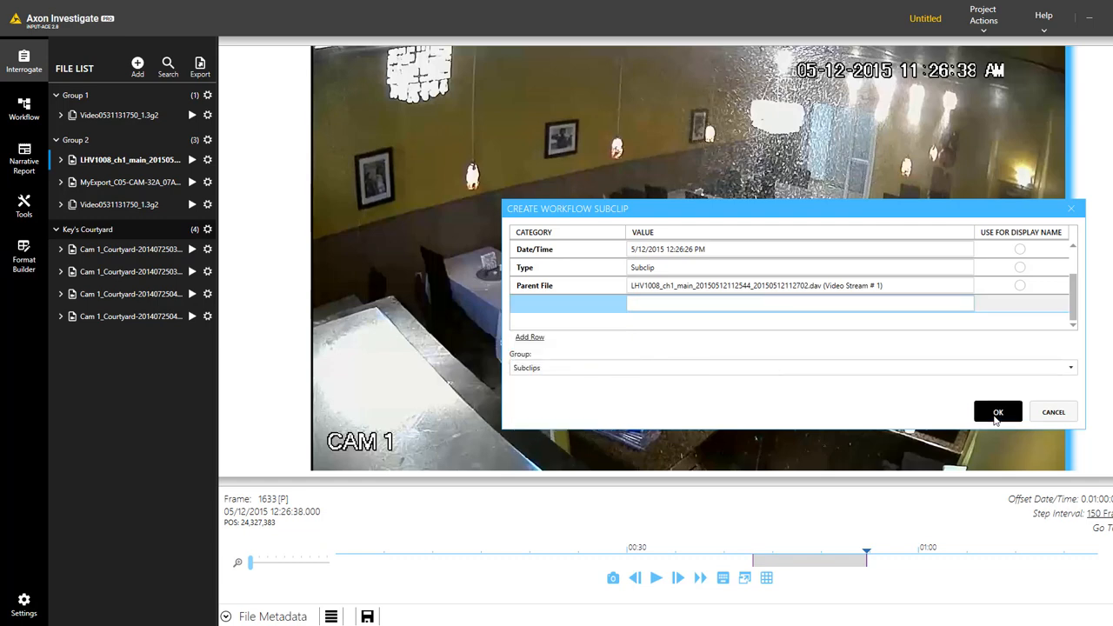
left_click(998, 414)
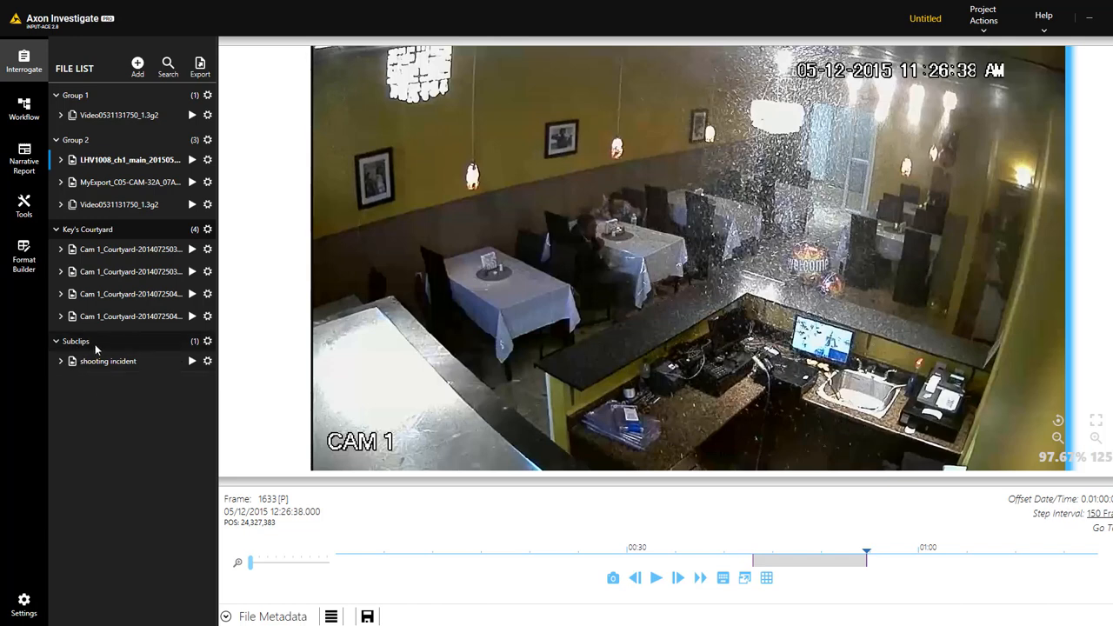
Load the shooting incident subclip, pause it, and step to frame 1520 at 12:26:34
left_click(192, 361)
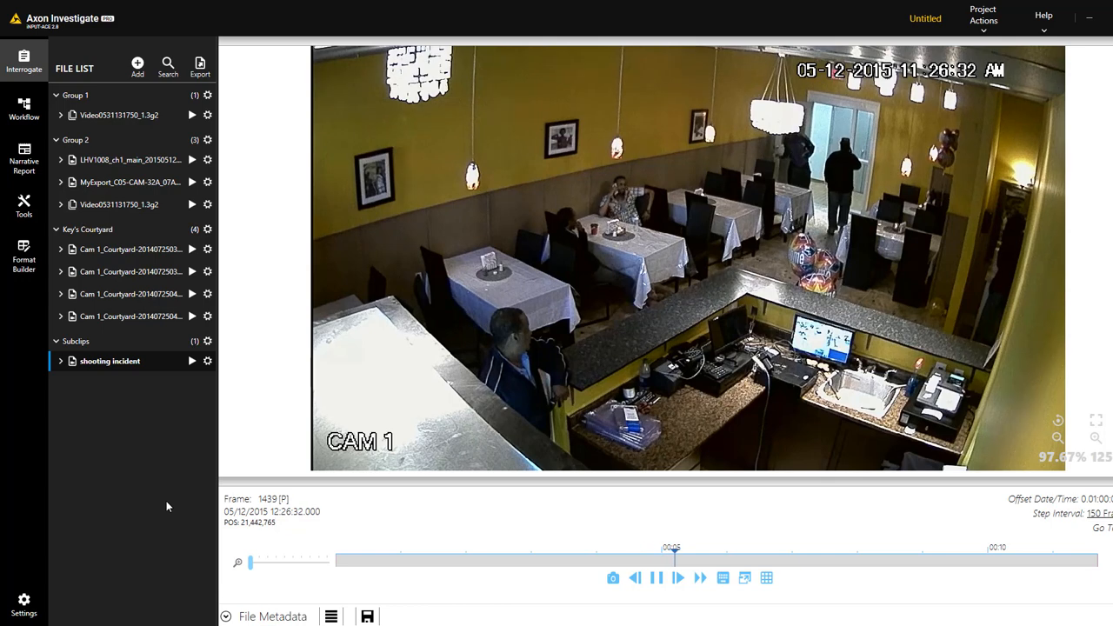
left_click(657, 580)
mouse_move(853, 557)
left_mouse_down()
mouse_move(815, 551)
mouse_move(839, 550)
left_mouse_up()
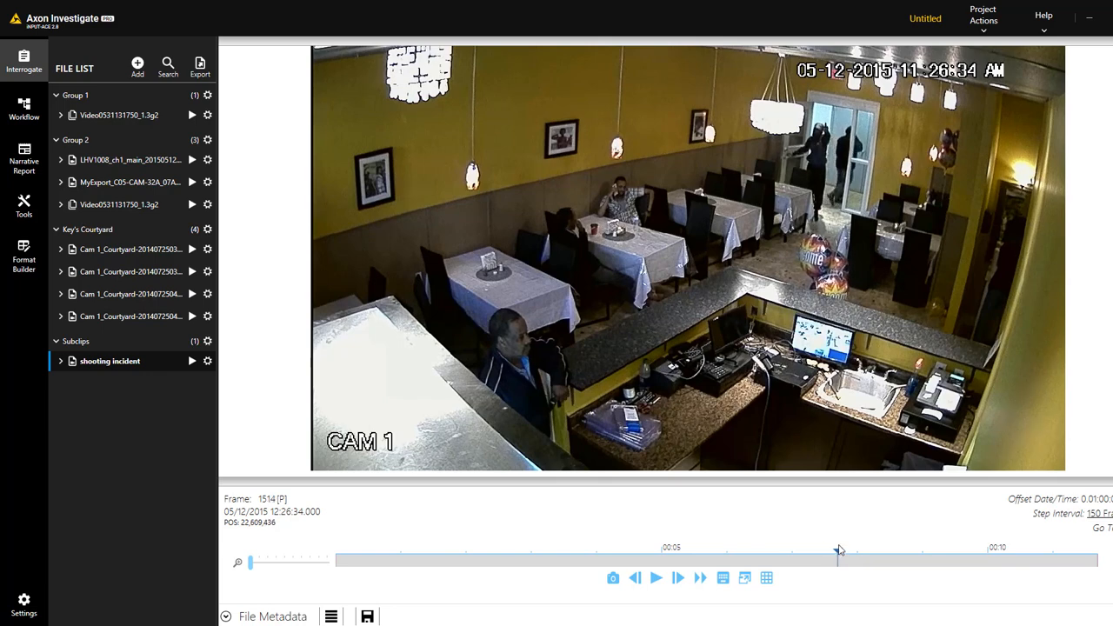
key("Right")
key("Right")
key("Right")
key("Right")
key("Right")
key("Right")
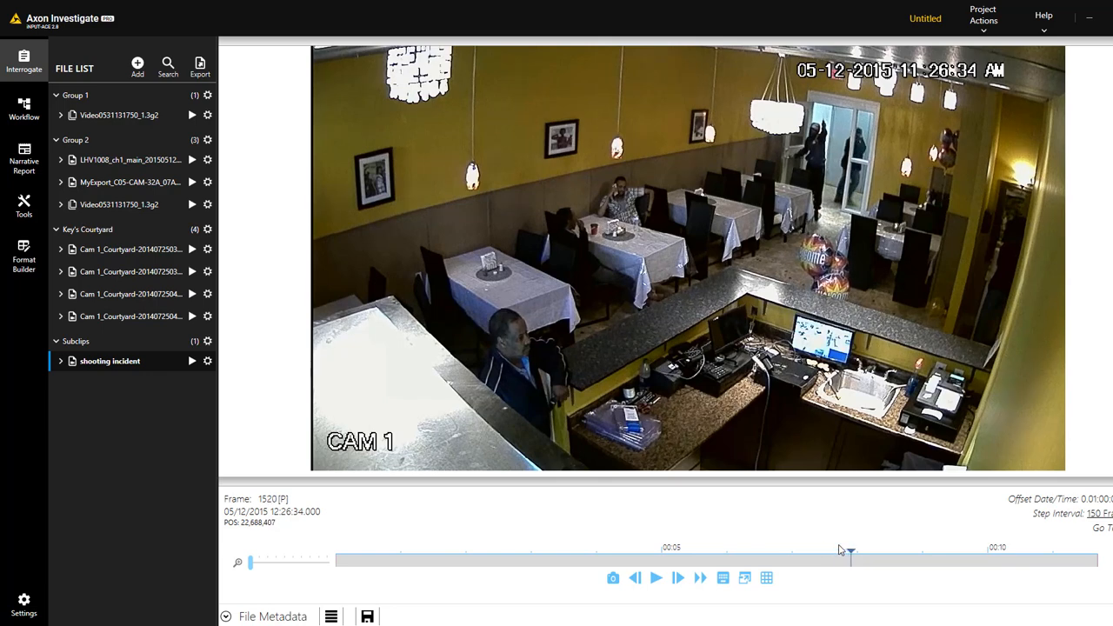
Mark frame 1520 as 'first shot' and open it from the Marked Images group
type("m")
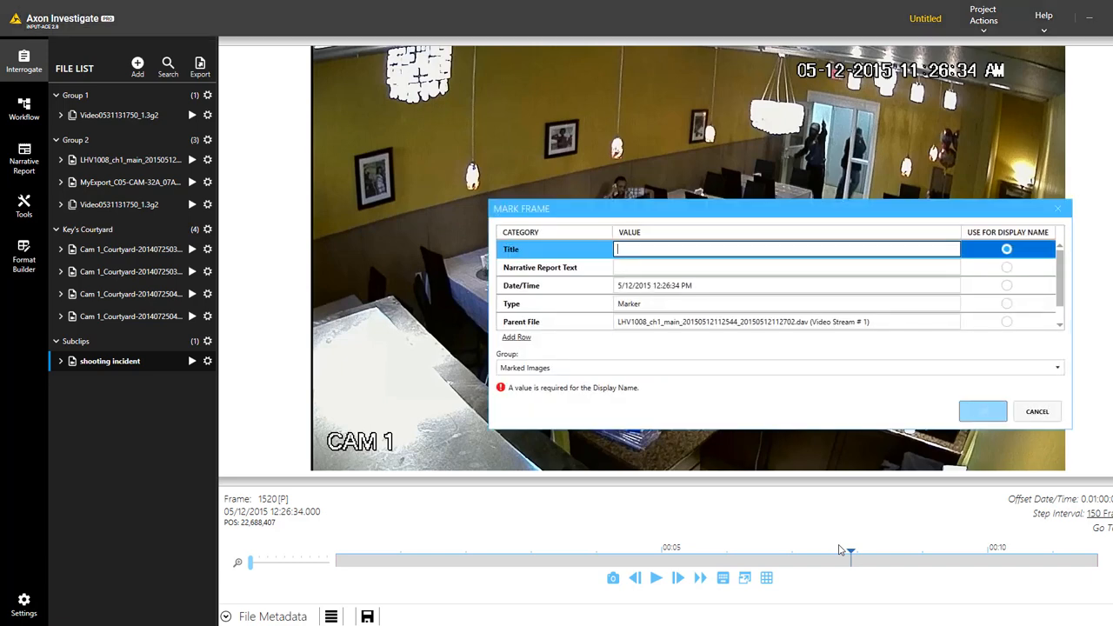
type("first")
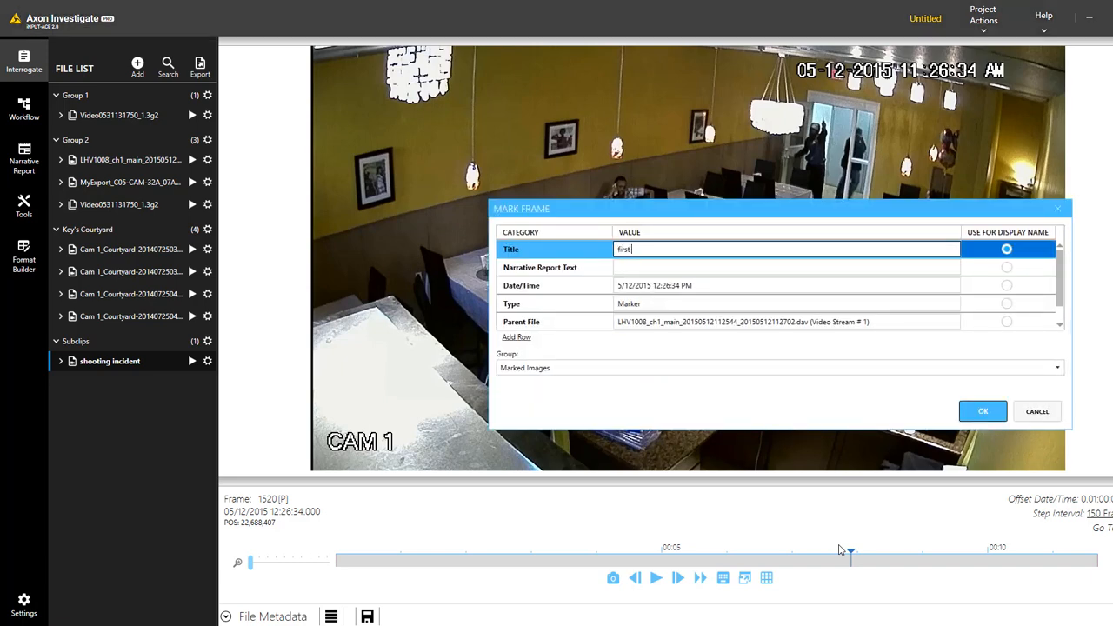
type(" shot")
key("Return")
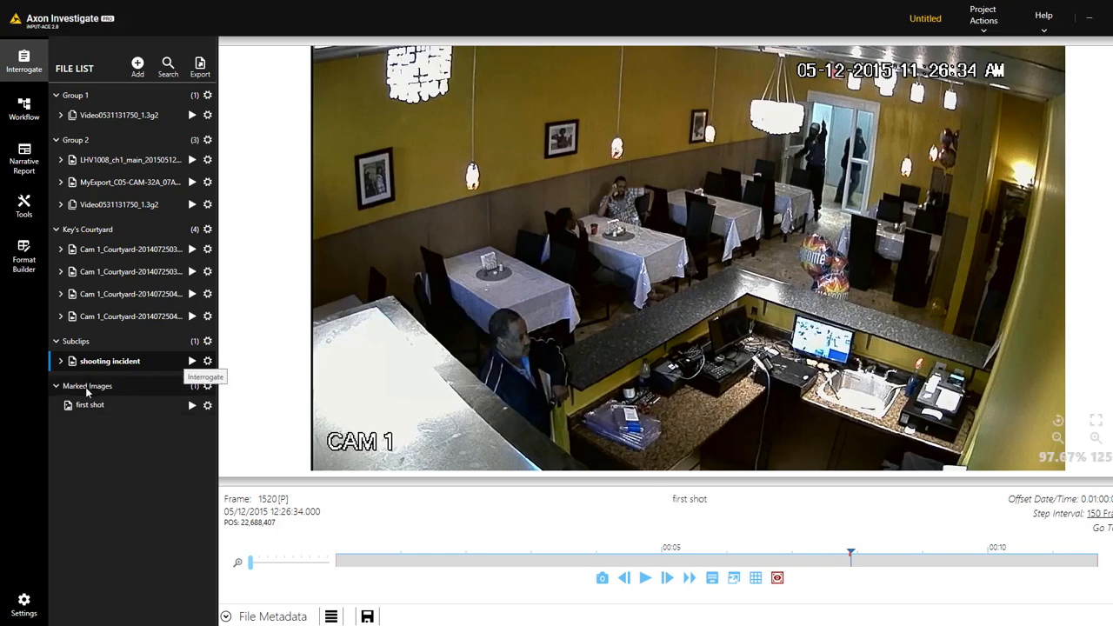
left_click(191, 407)
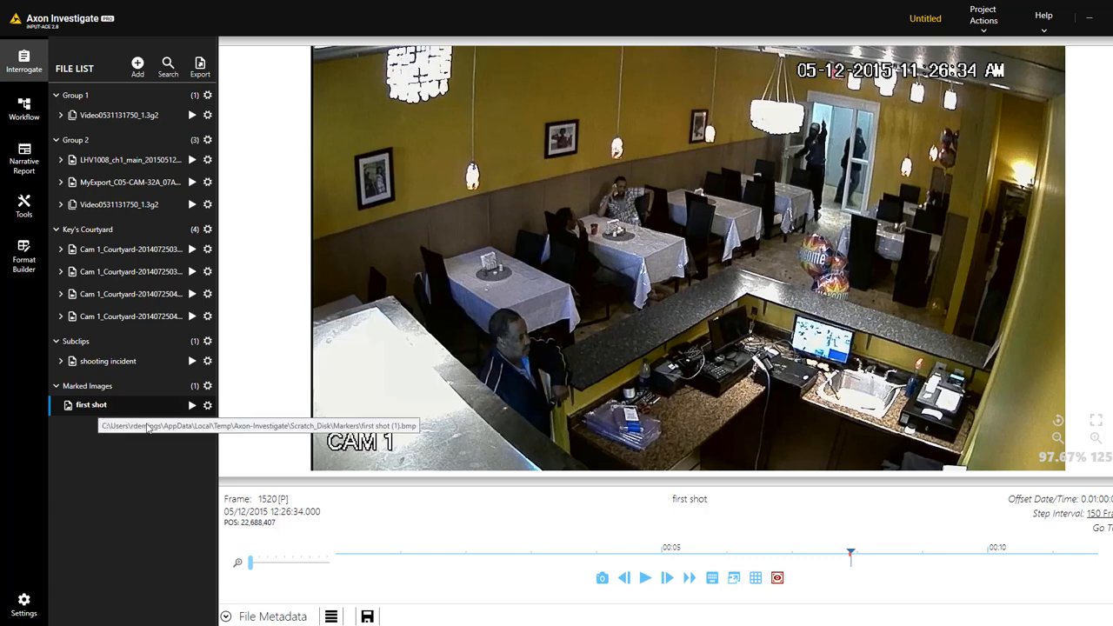
left_click(207, 405)
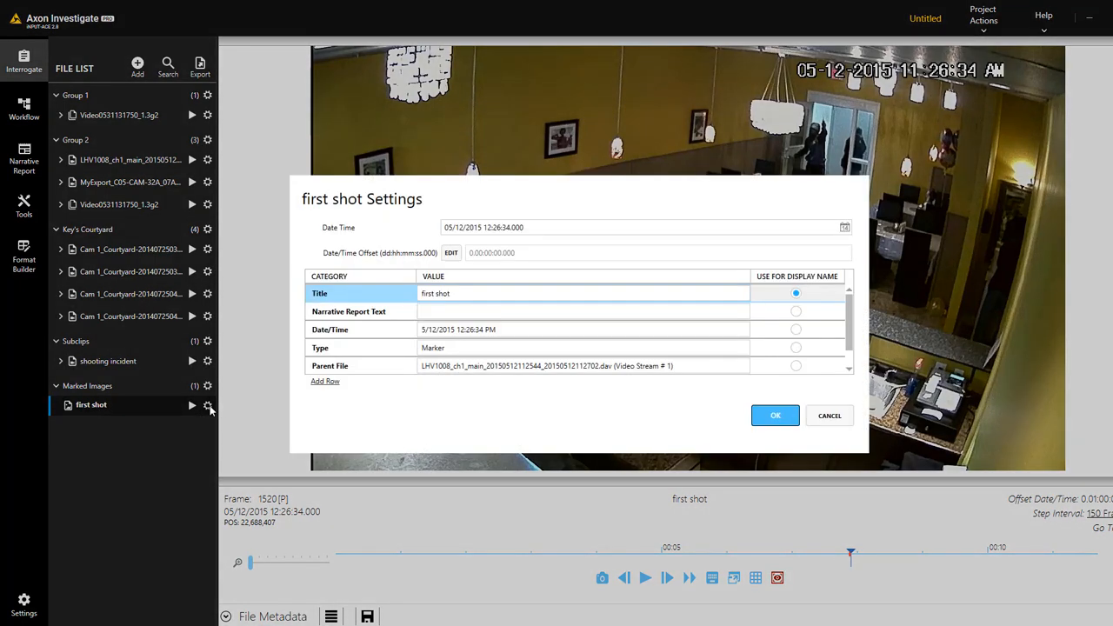
left_click(323, 385)
left_click(408, 347)
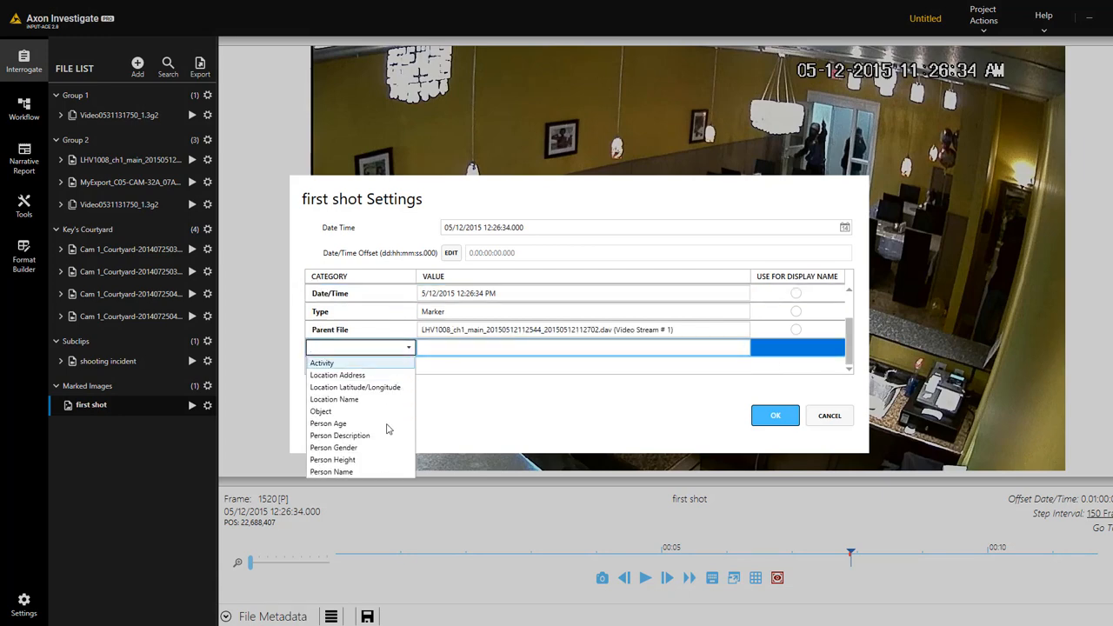
left_click(490, 414)
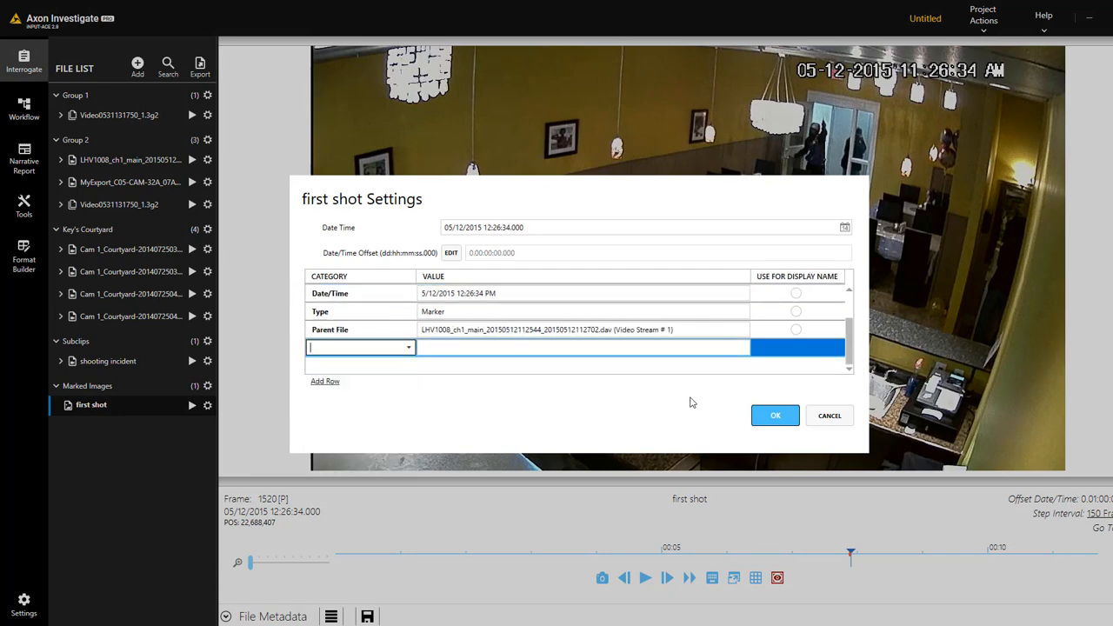
left_click(828, 418)
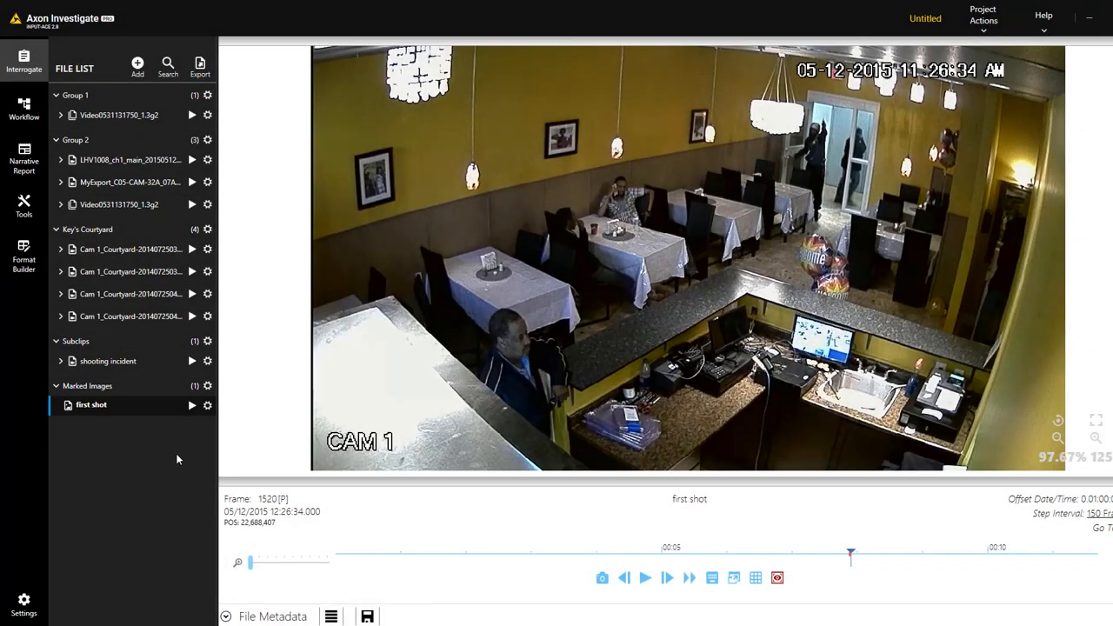
Save the project as Untitled.project in the Desktop\outputs folder
left_click(979, 34)
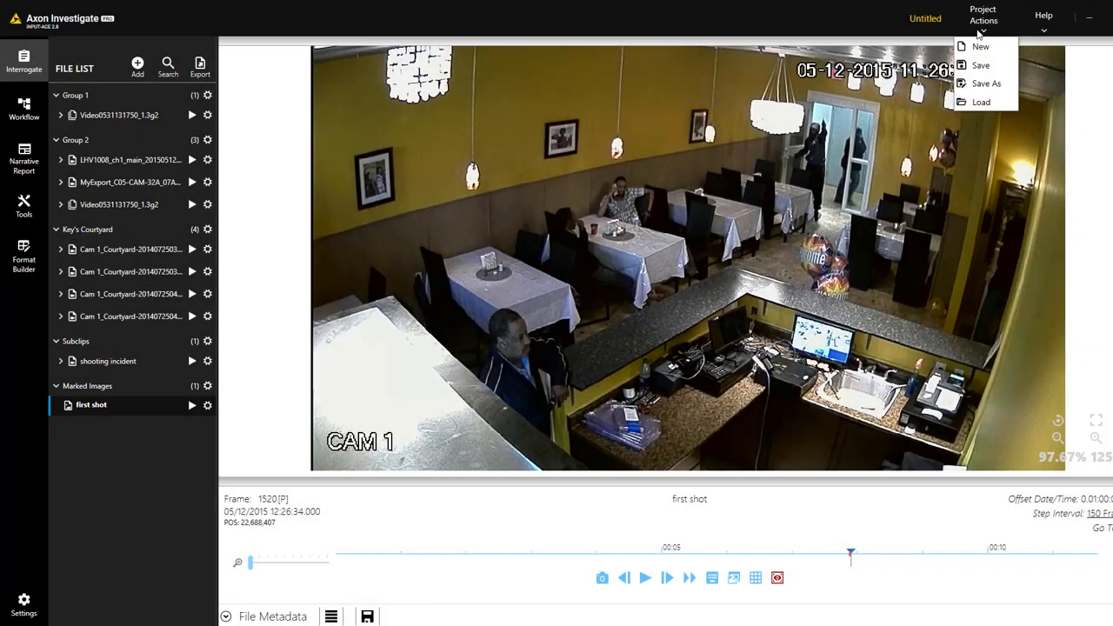
left_click(988, 83)
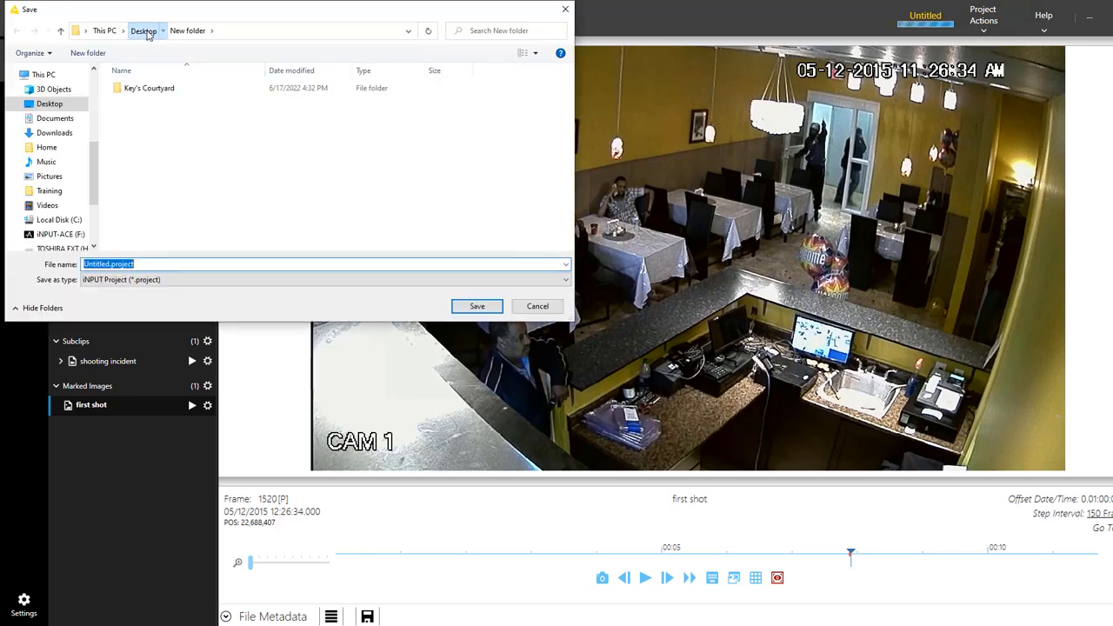
left_click(143, 31)
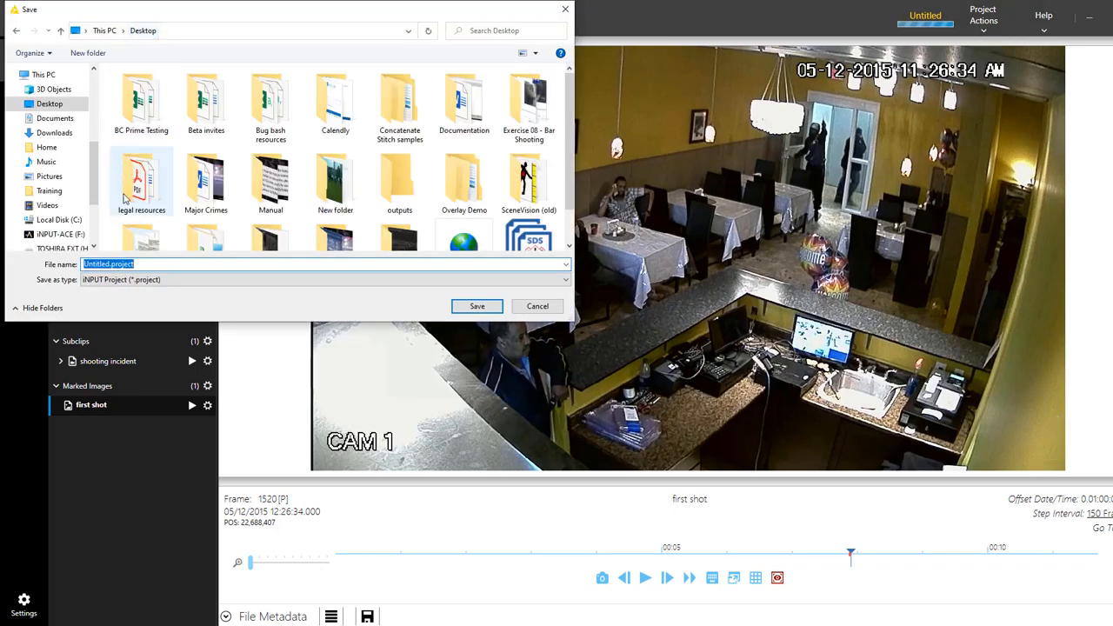
double_click(400, 183)
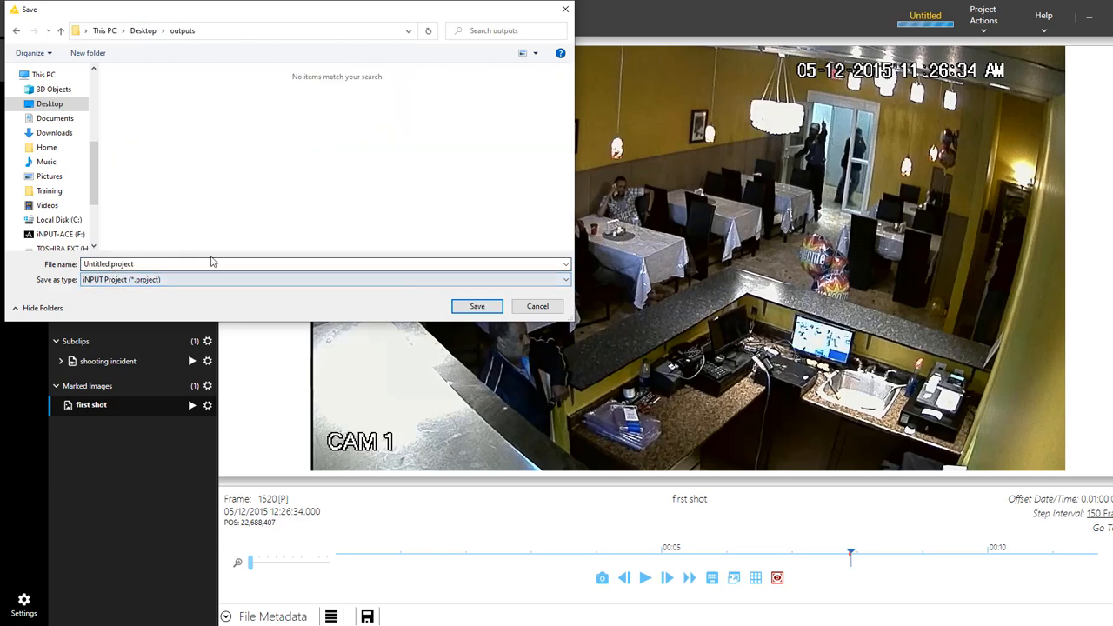
left_click(478, 307)
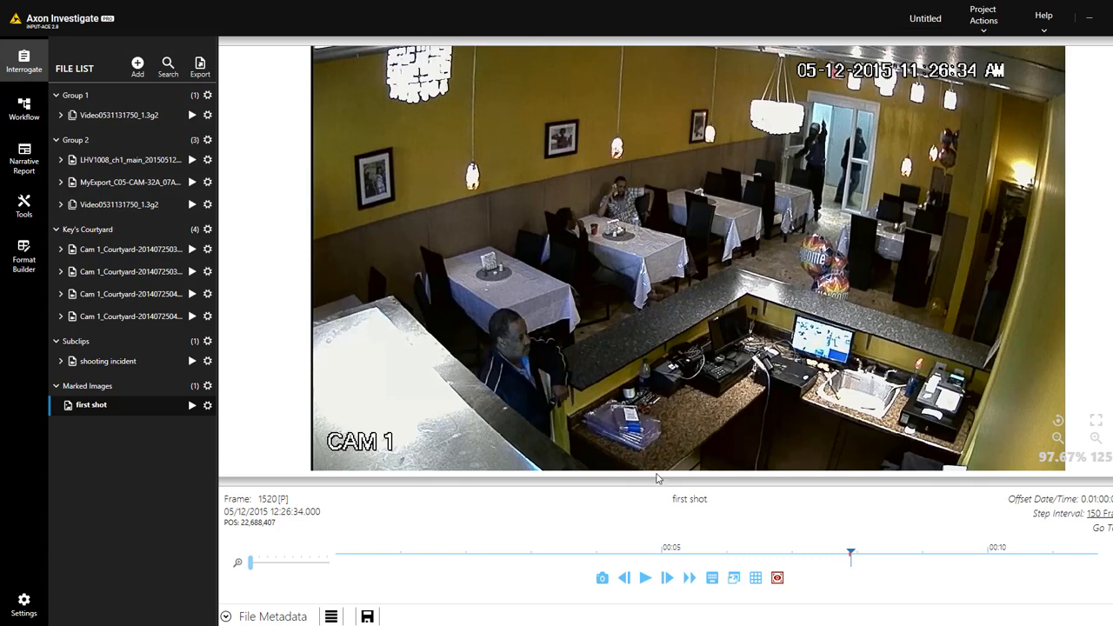
Start a new empty project, then load Untitled.project from outputs without saving changes
left_click(983, 18)
left_click(992, 50)
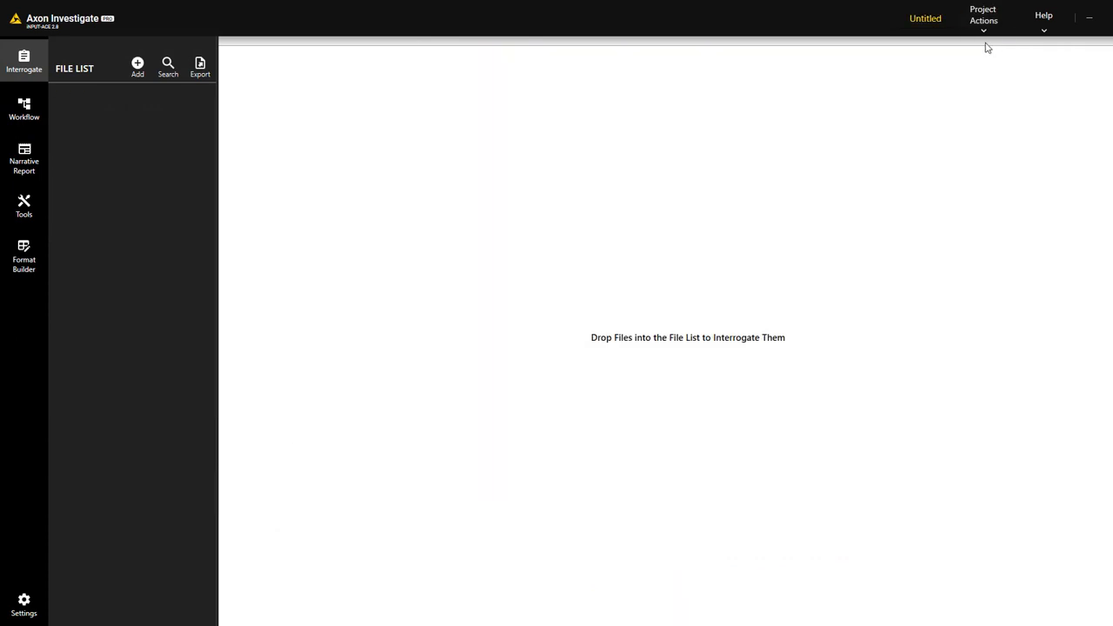
left_click(985, 26)
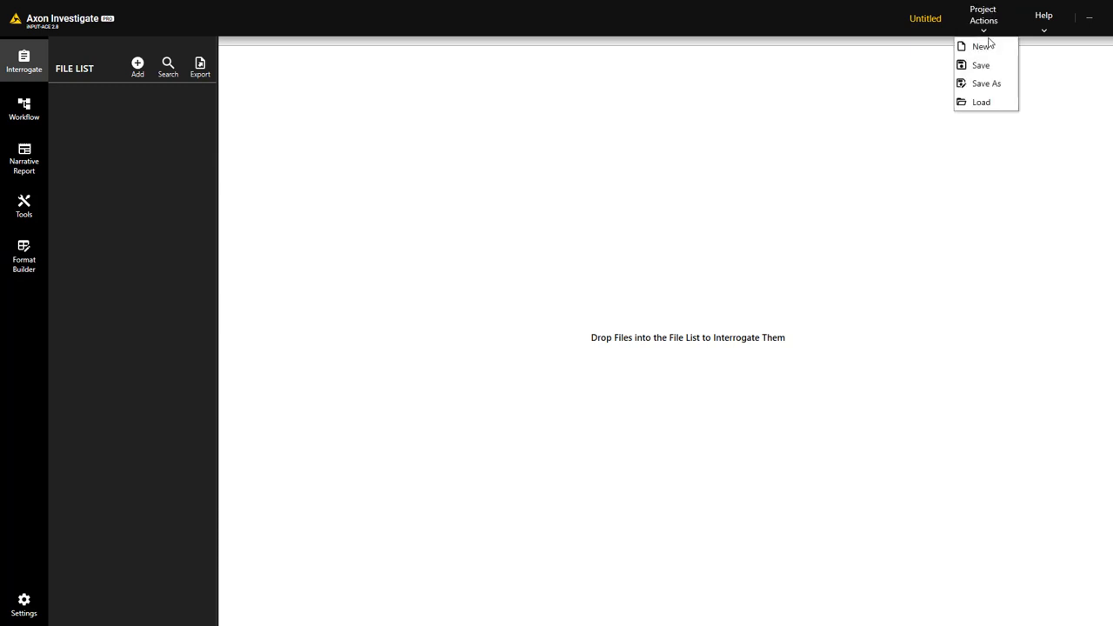
left_click(984, 103)
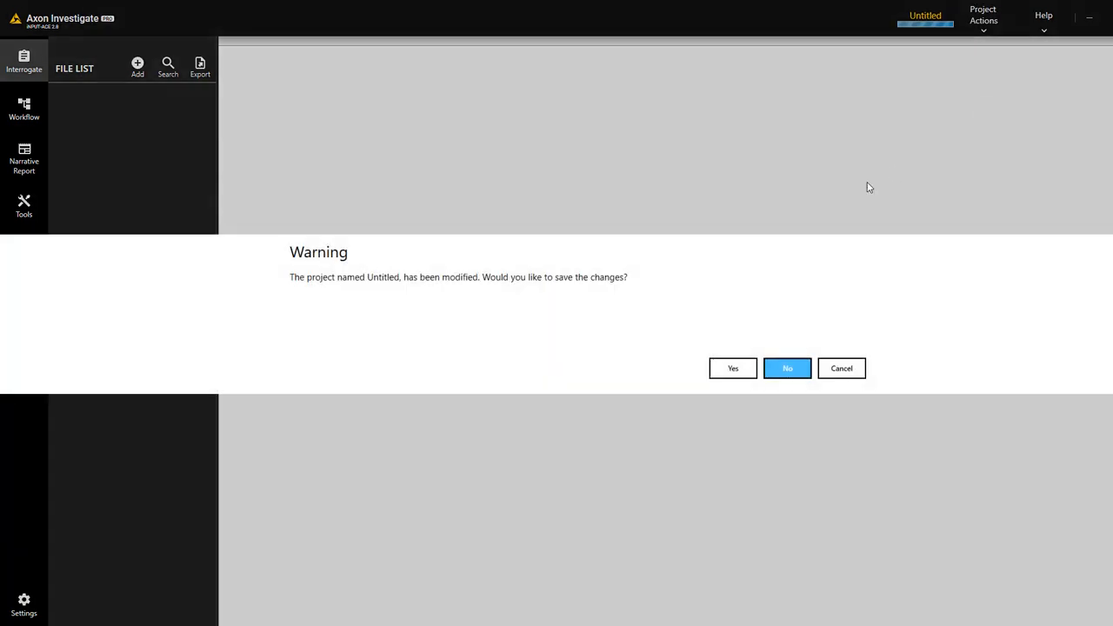
left_click(787, 369)
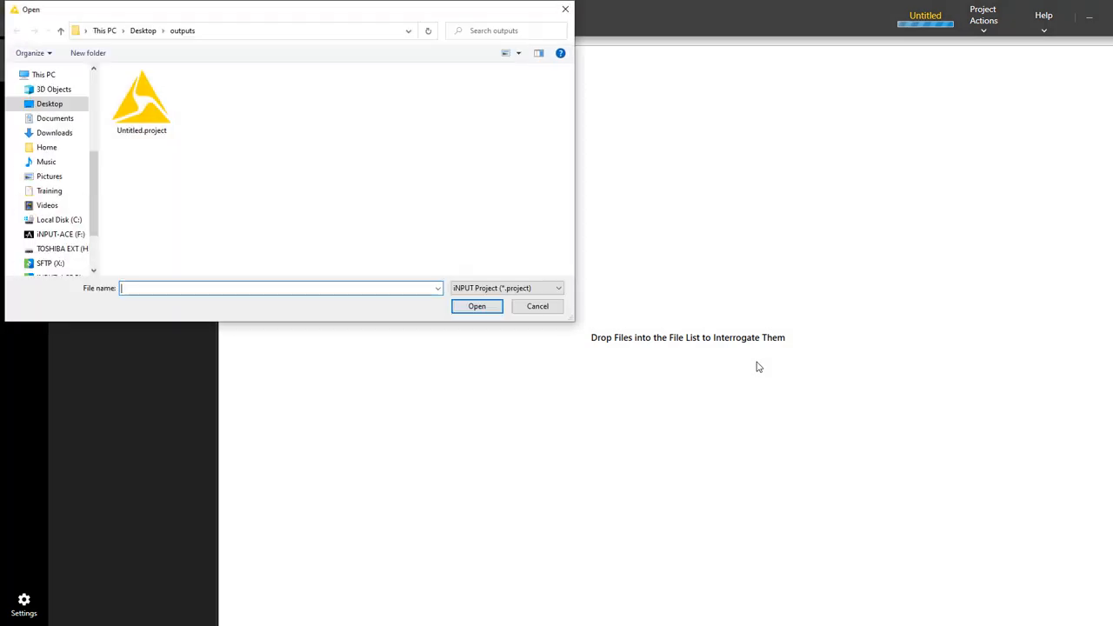
left_click(479, 308)
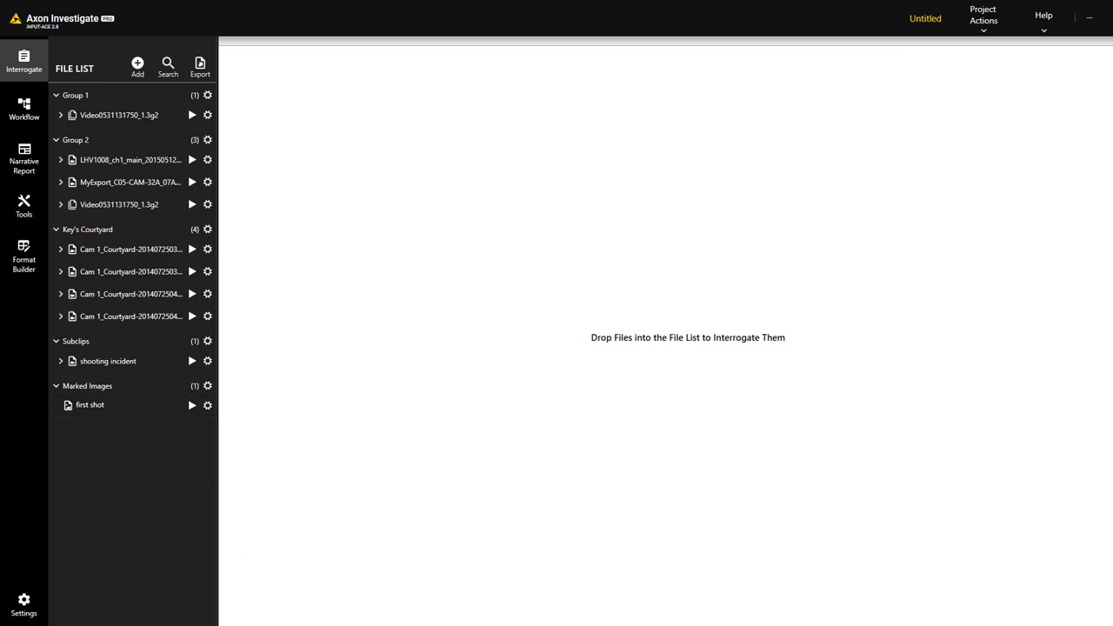
left_click(365, 625)
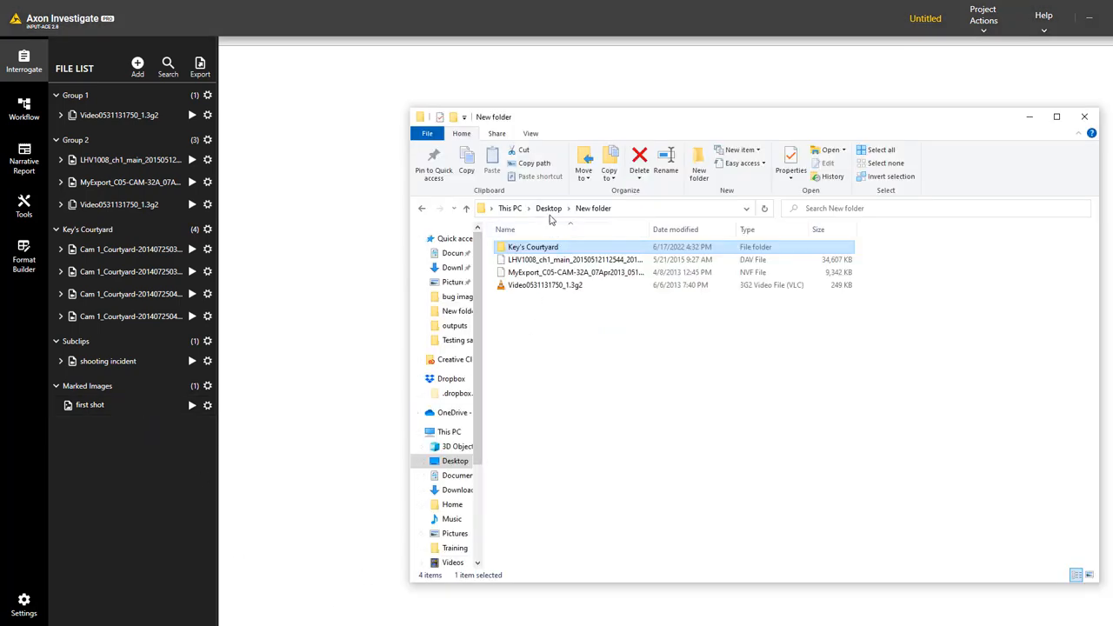
Drag Untitled.project from Desktop\outputs into the Axon file list and choose Save And Clear
left_click(549, 210)
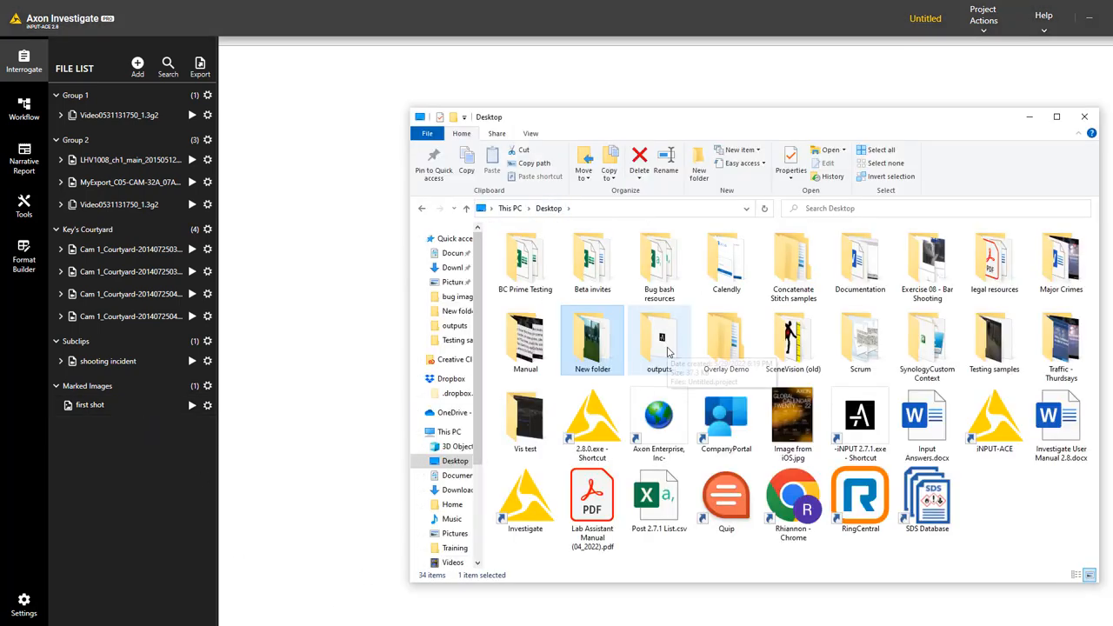
double_click(668, 351)
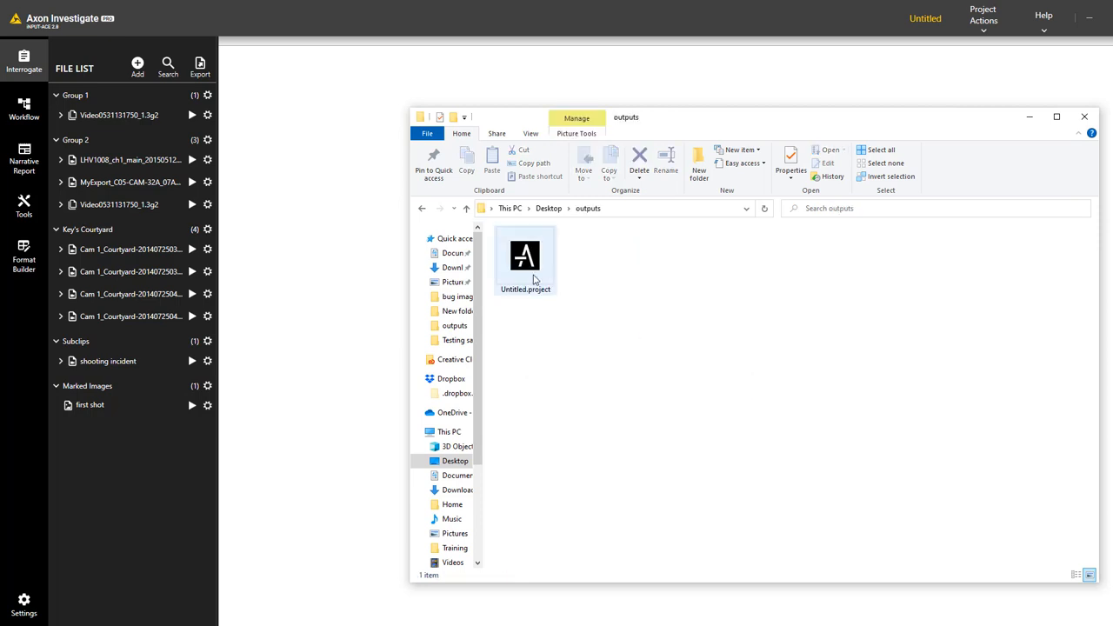
left_click_drag(535, 280, 147, 490)
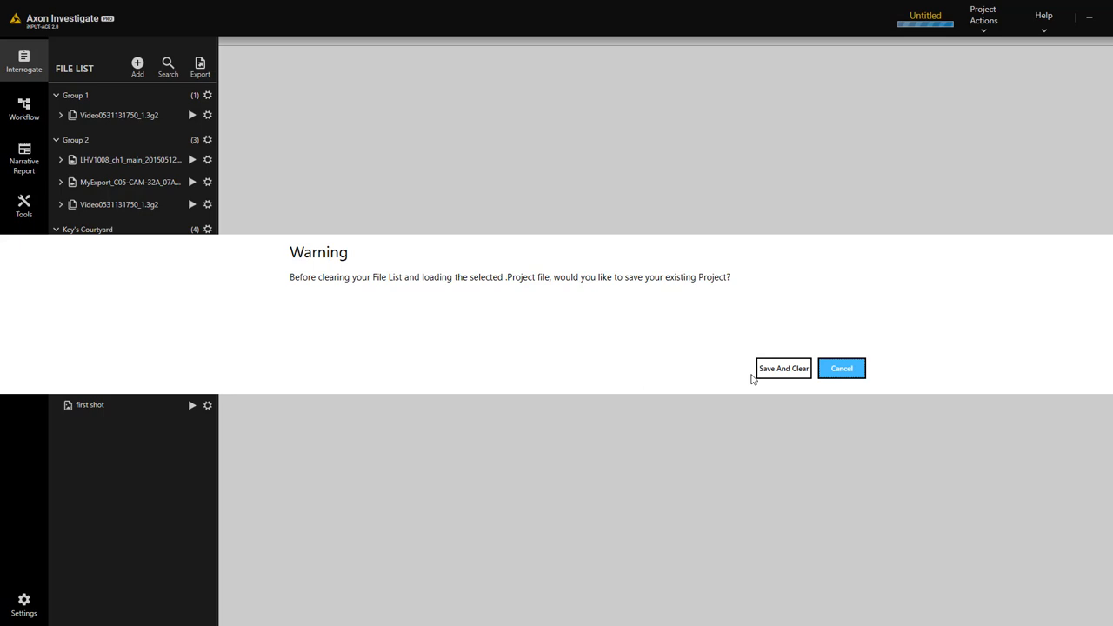
left_click(759, 372)
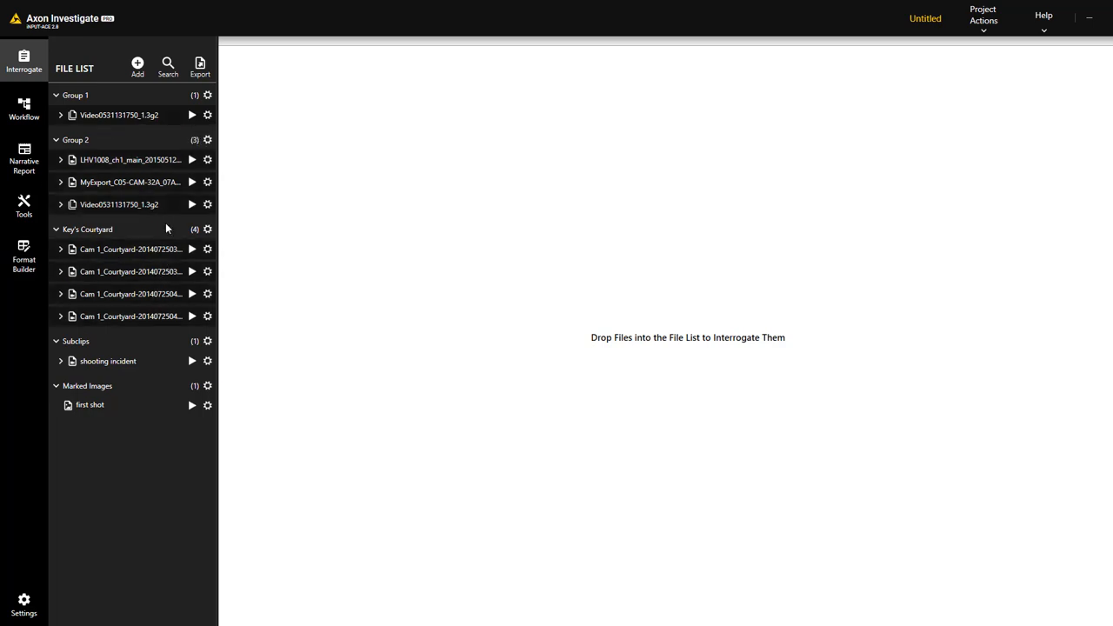
Export files as Best Quality videos named by the InputFileName token, sending outputs to the File List
left_click(201, 69)
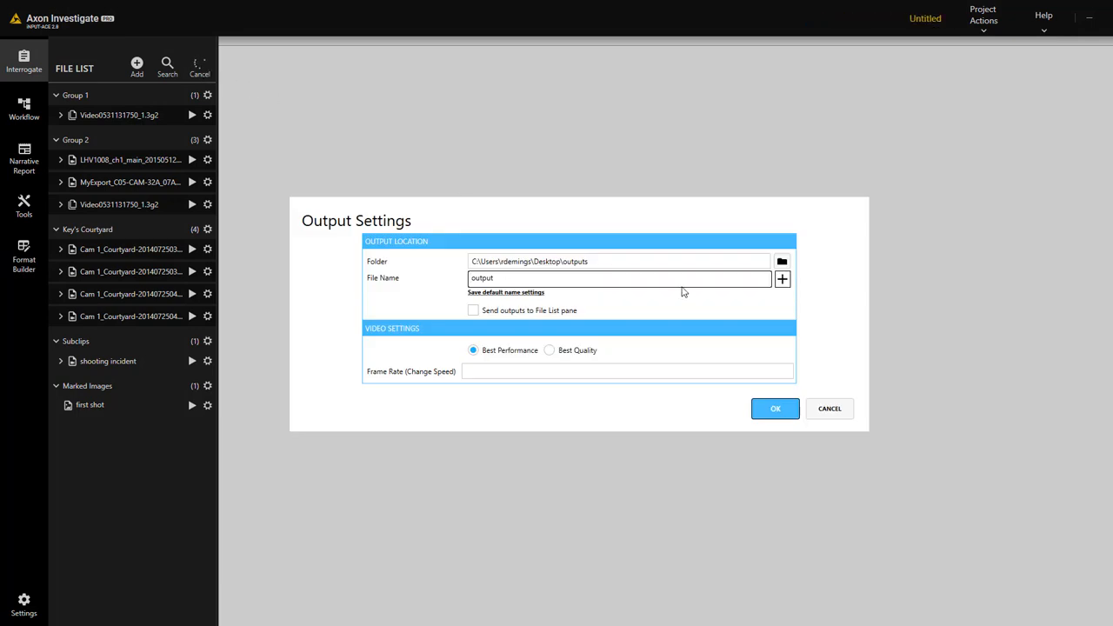
left_click(784, 282)
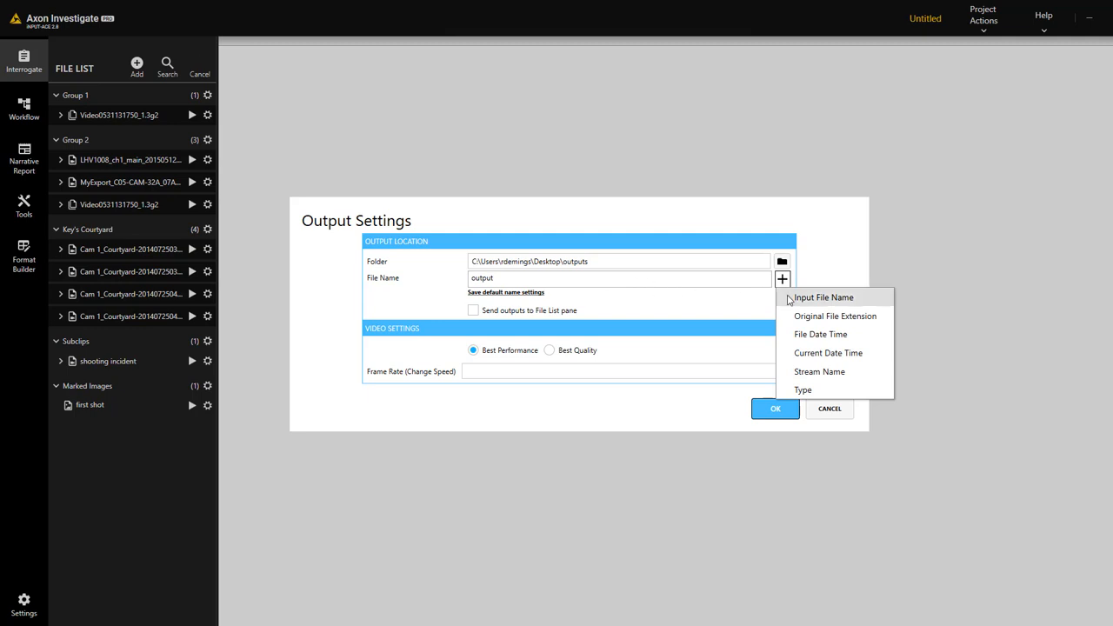
left_click(791, 300)
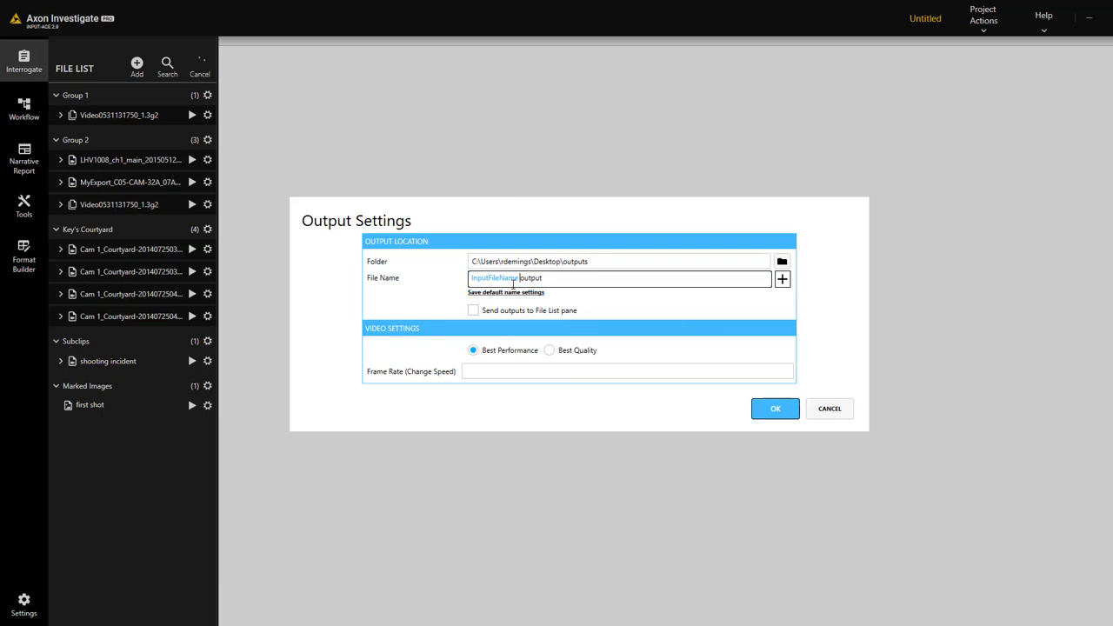
double_click(531, 278)
key("BackSpace")
left_click(782, 278)
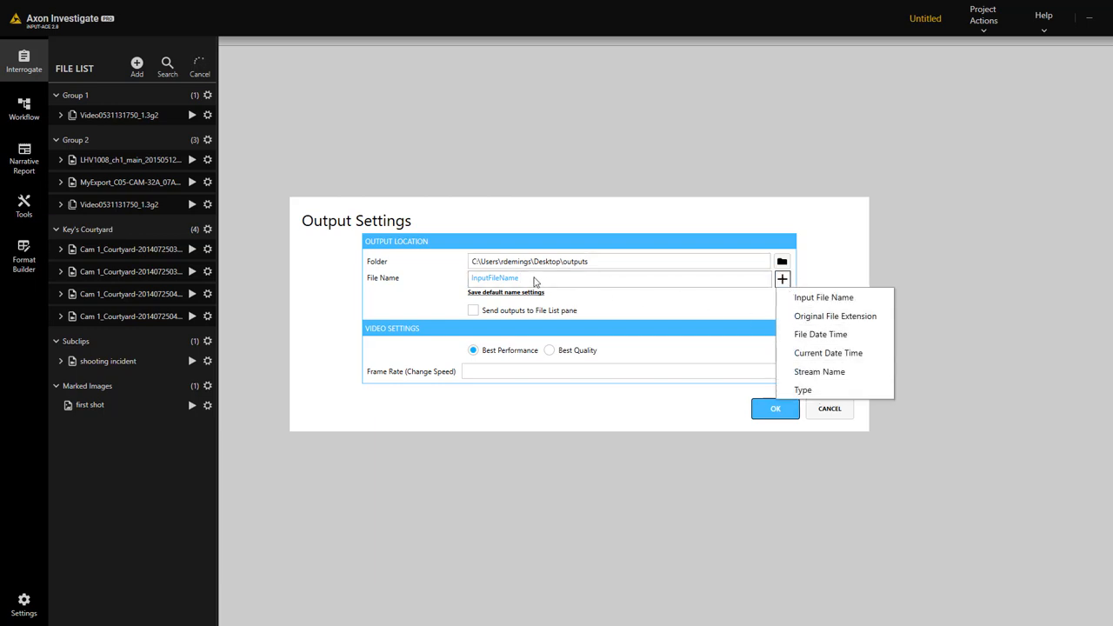
left_click(551, 352)
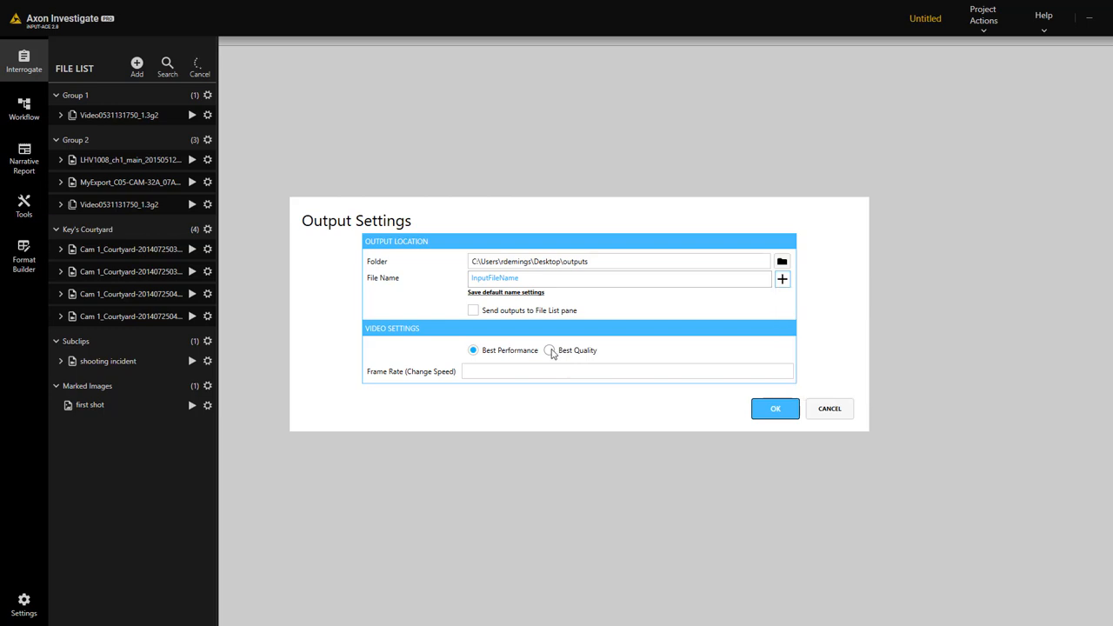
left_click(550, 350)
left_click(474, 311)
left_click(771, 411)
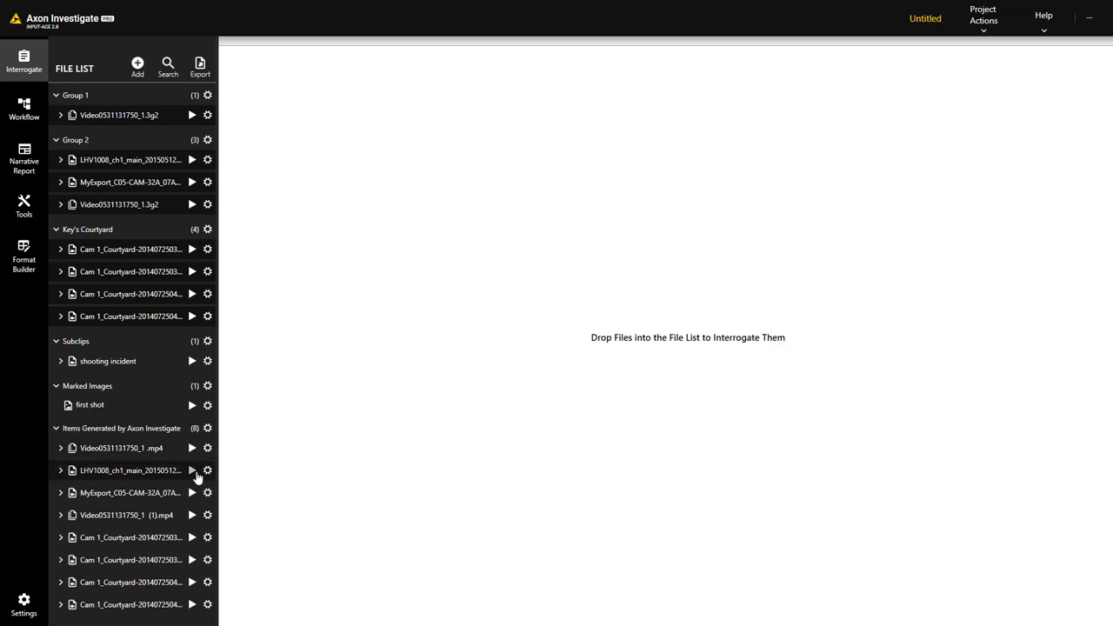
Play the generated LHV1008 video and pause it at frame 272
left_click(192, 472)
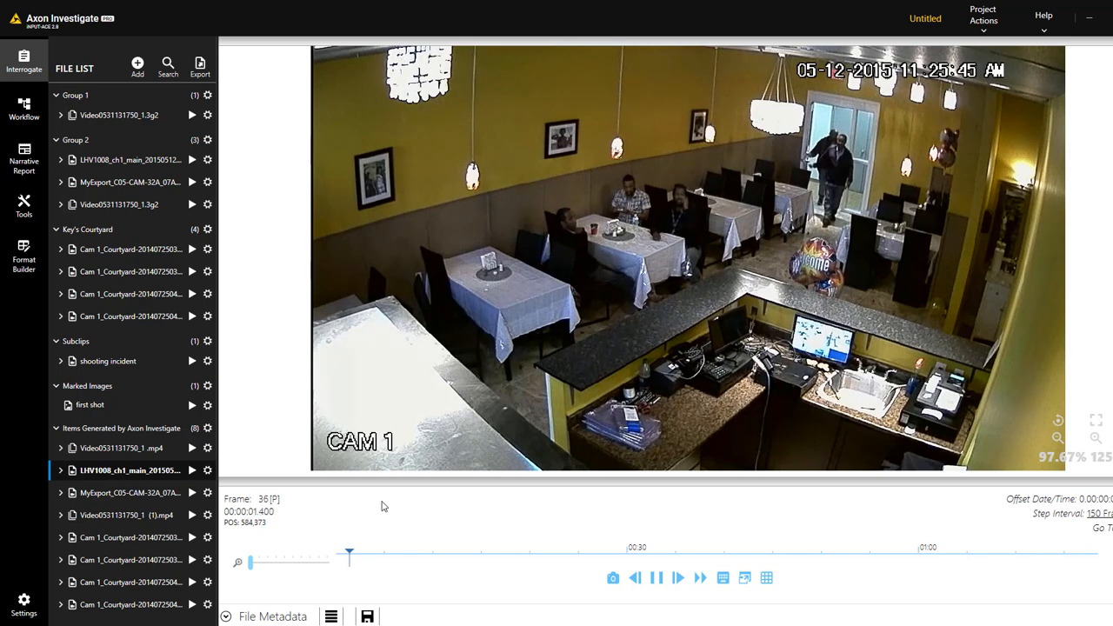
left_click(658, 579)
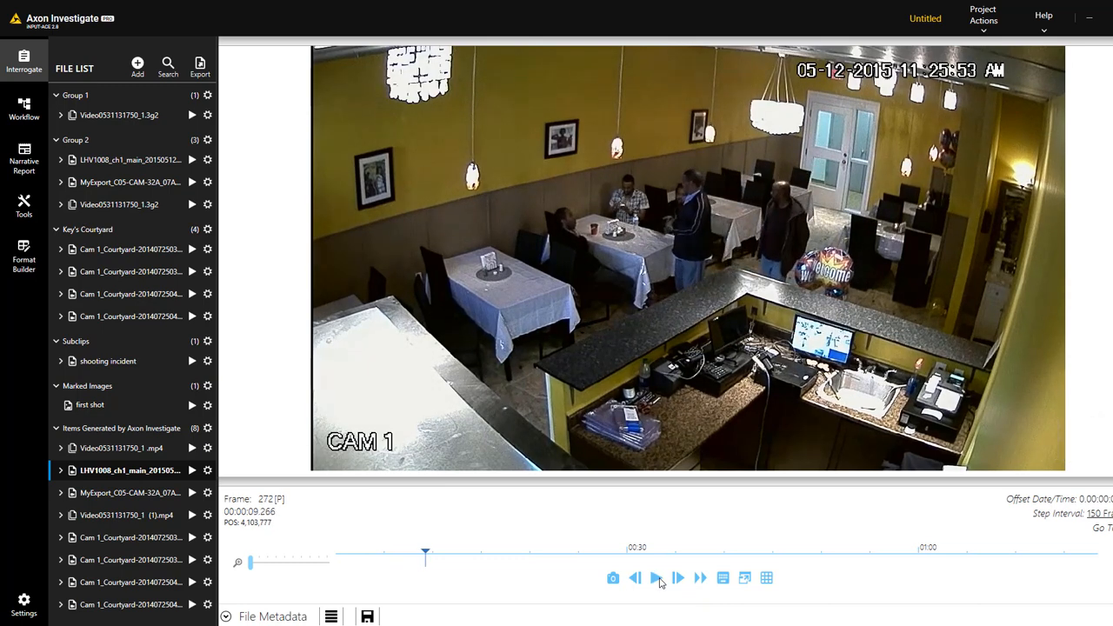